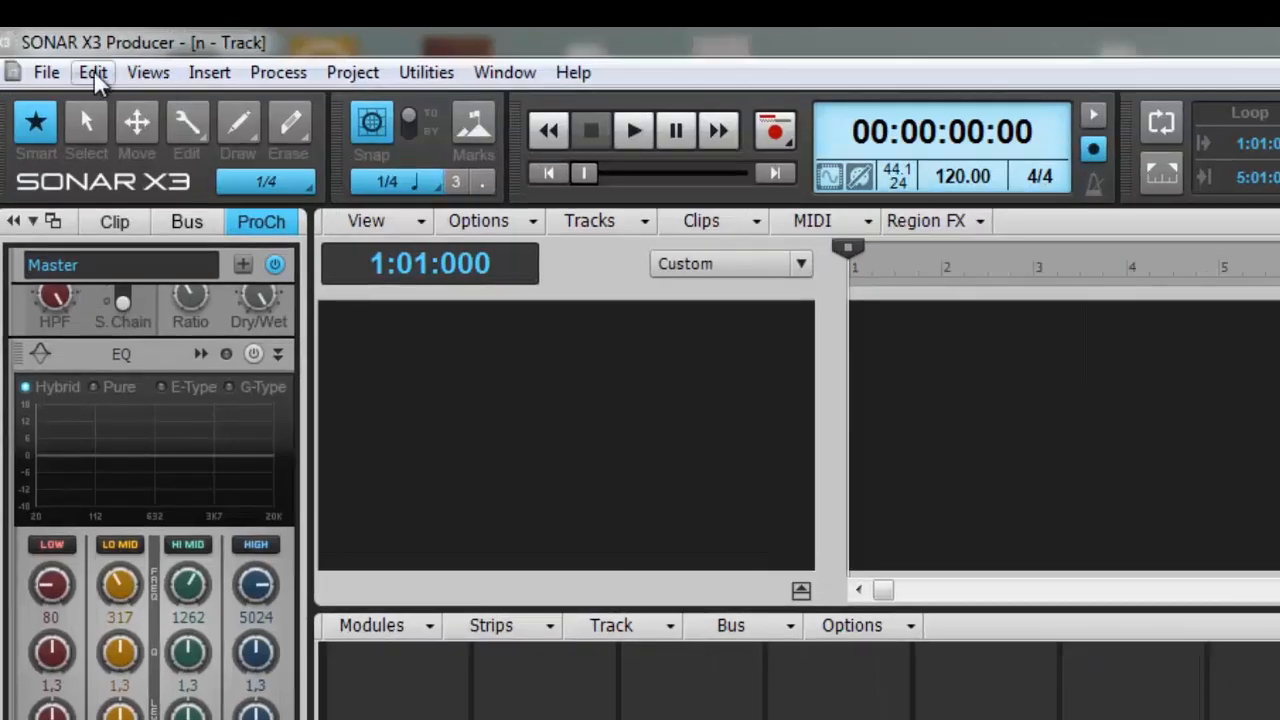
Open the VST settings in the preferences.
left_click(53, 40)
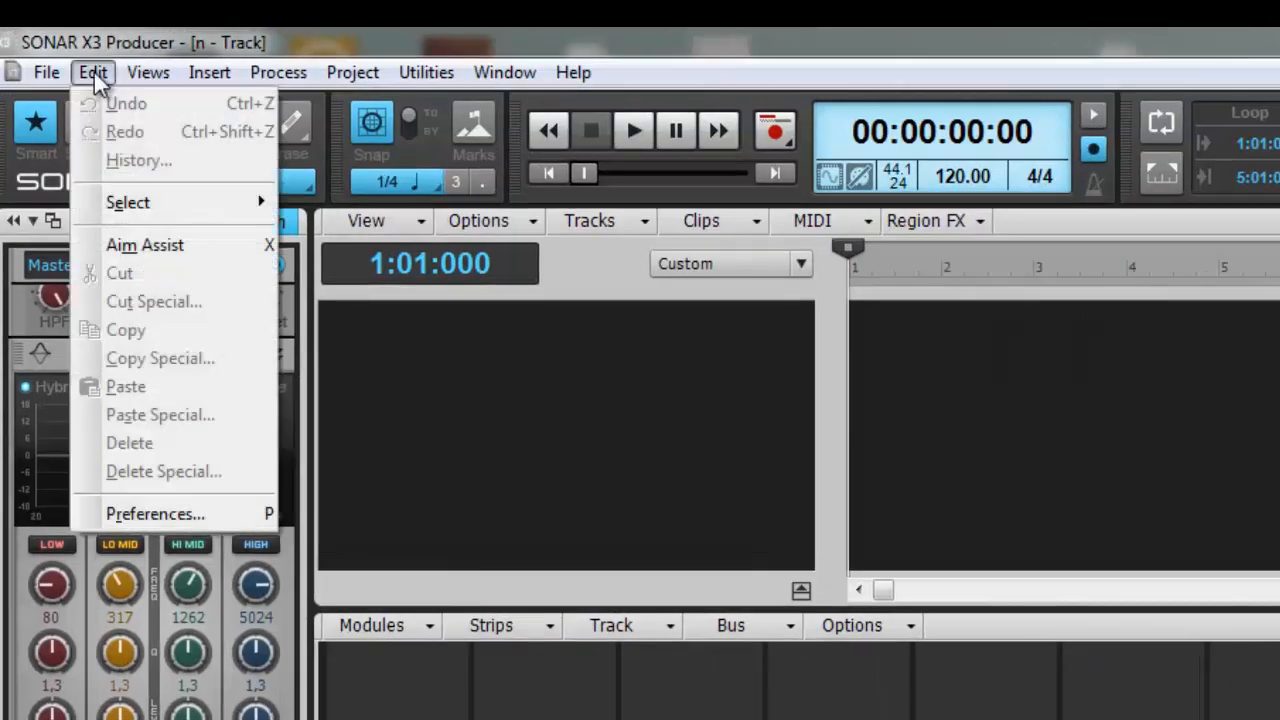
left_click(160, 513)
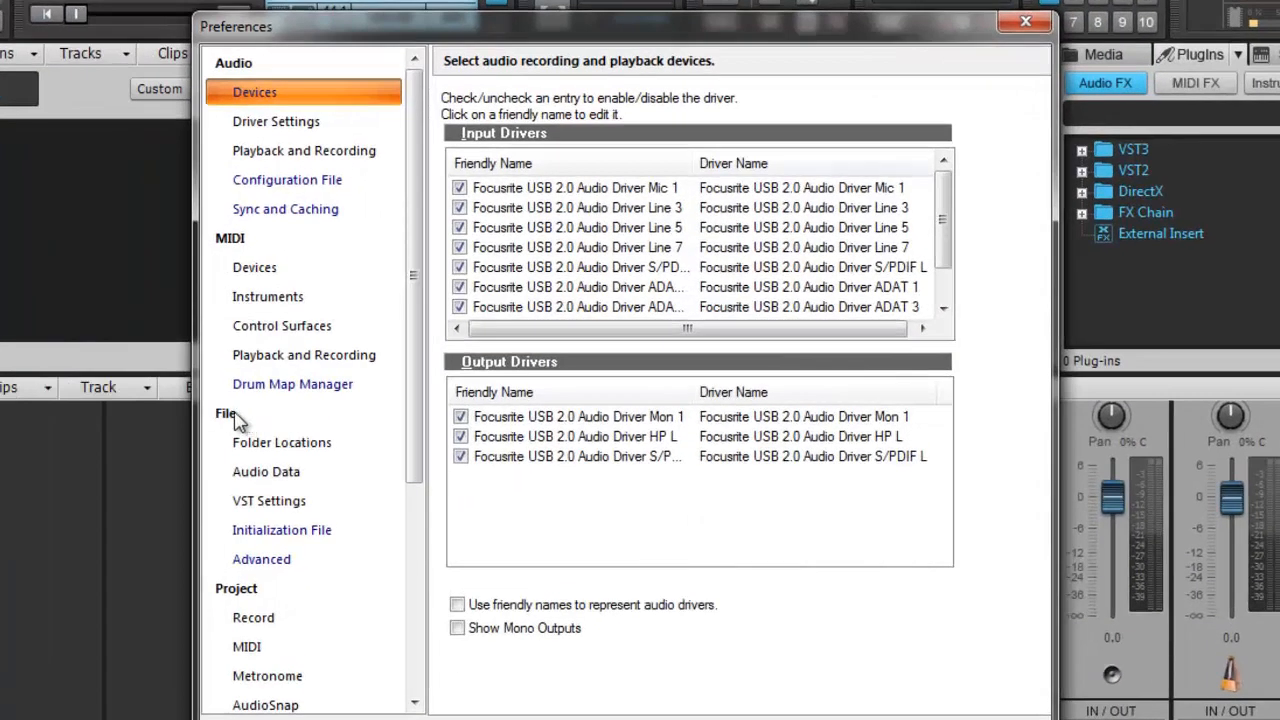
left_click(238, 418)
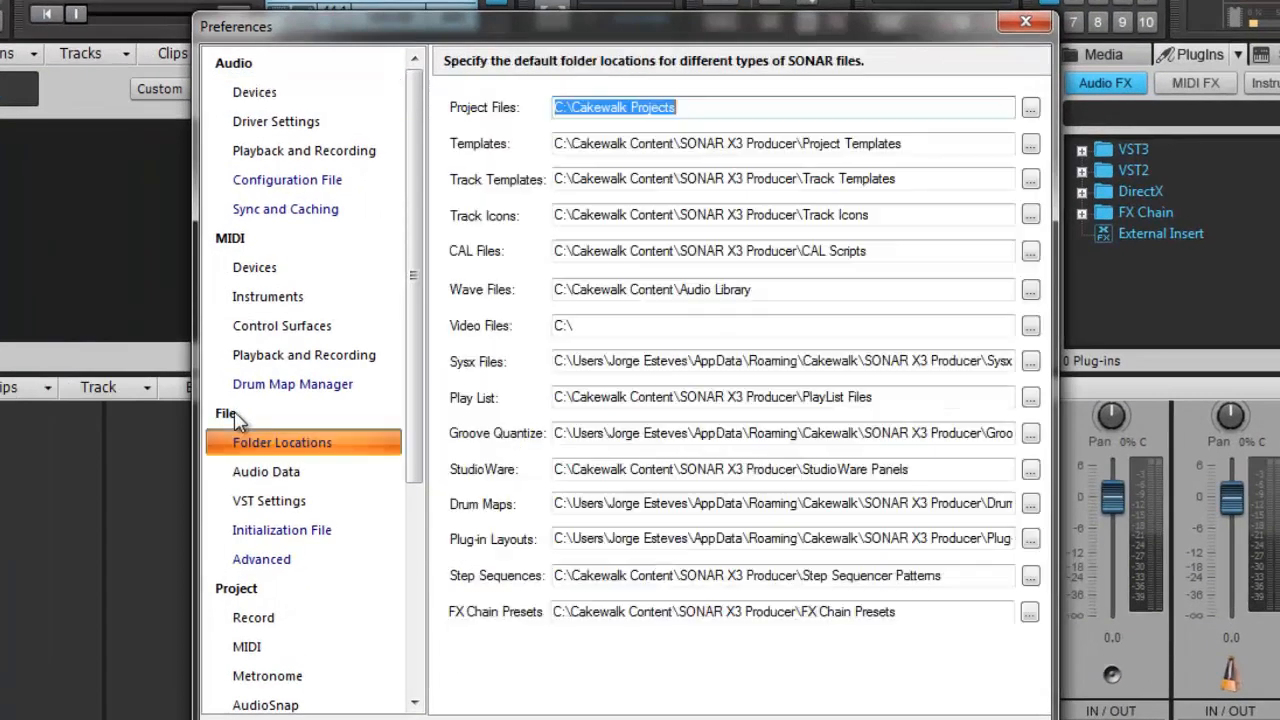
left_click(267, 506)
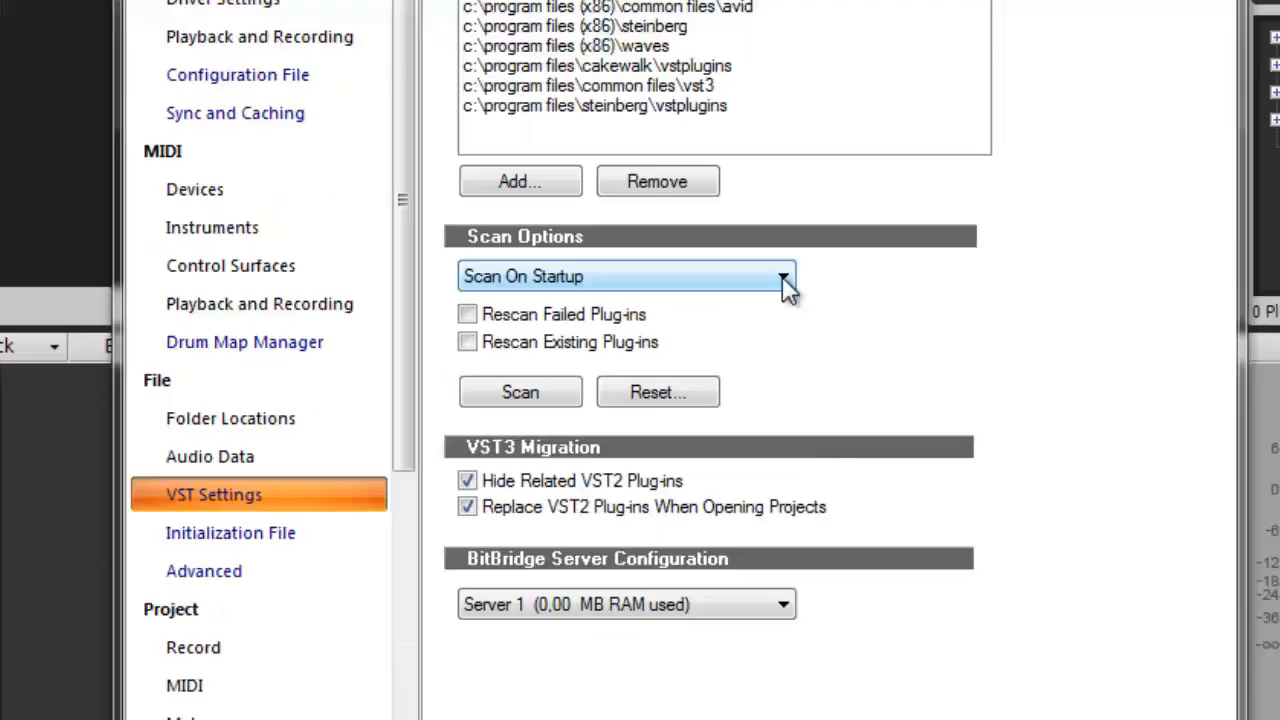
Try the Automatic Background Scan and Manual Scan options for VST plug-ins, returning the setting to Scan On Startup after each.
left_click(766, 317)
left_click(792, 268)
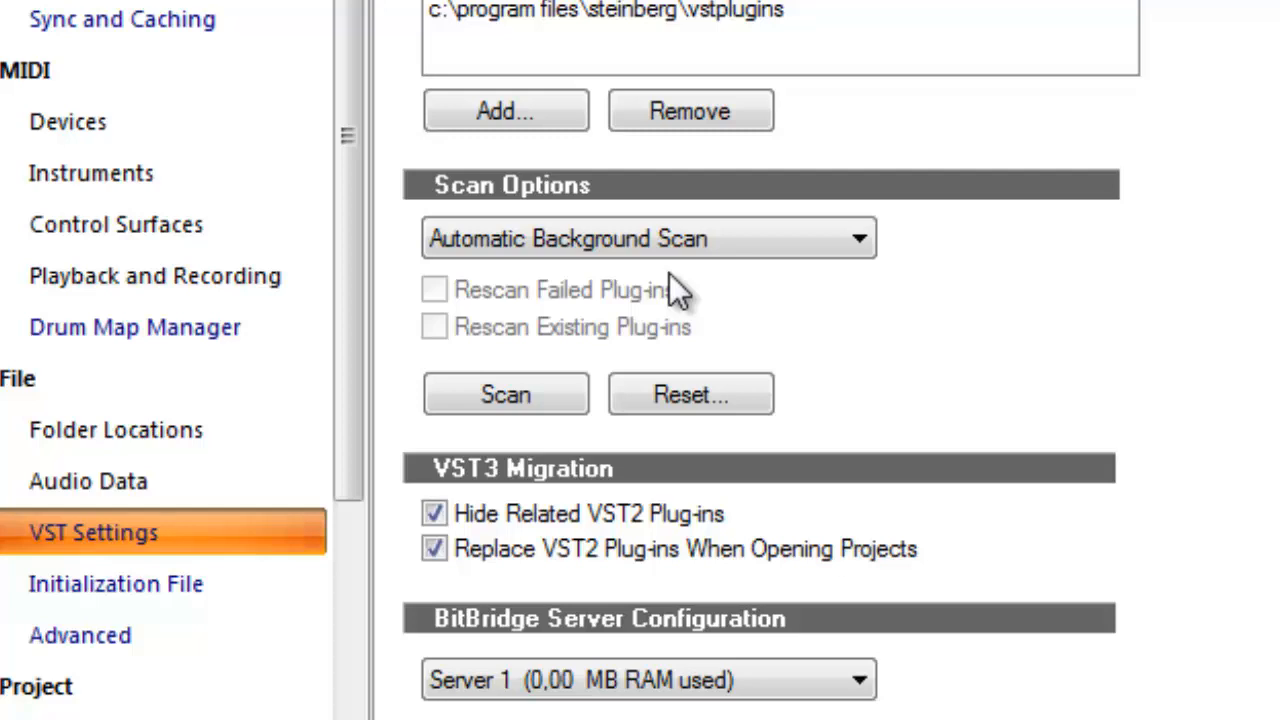
left_click(860, 238)
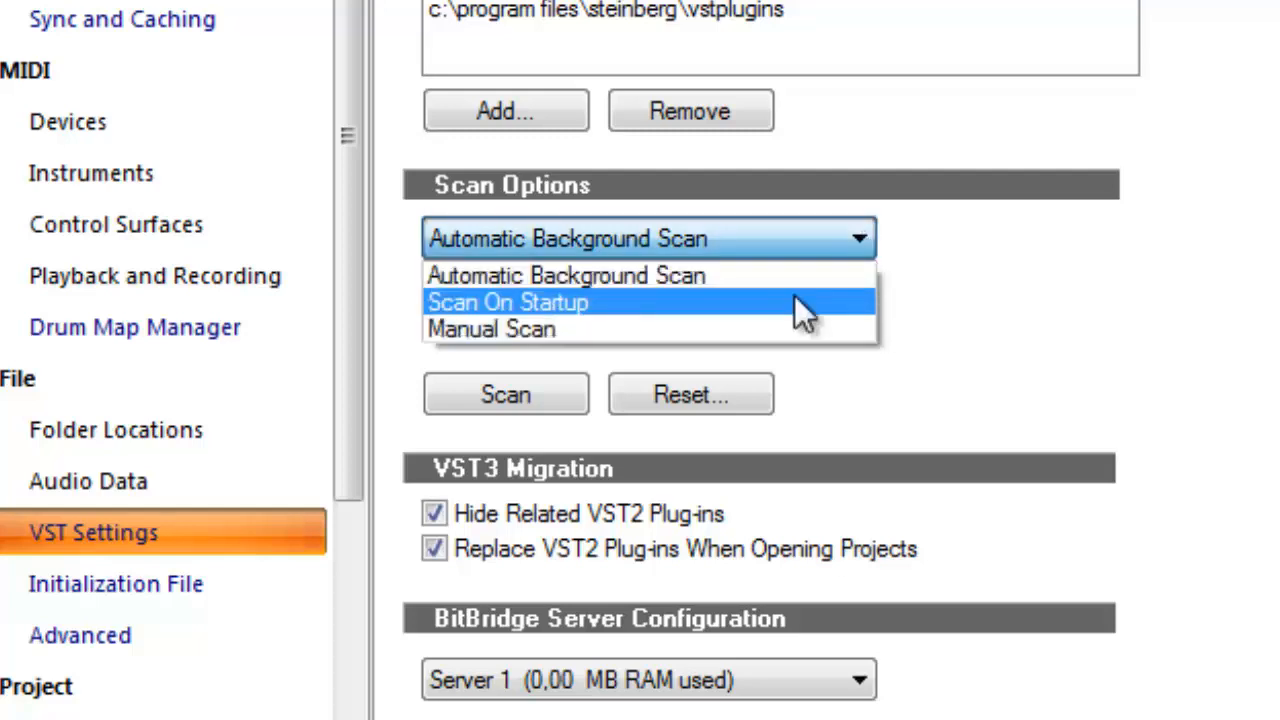
left_click(795, 297)
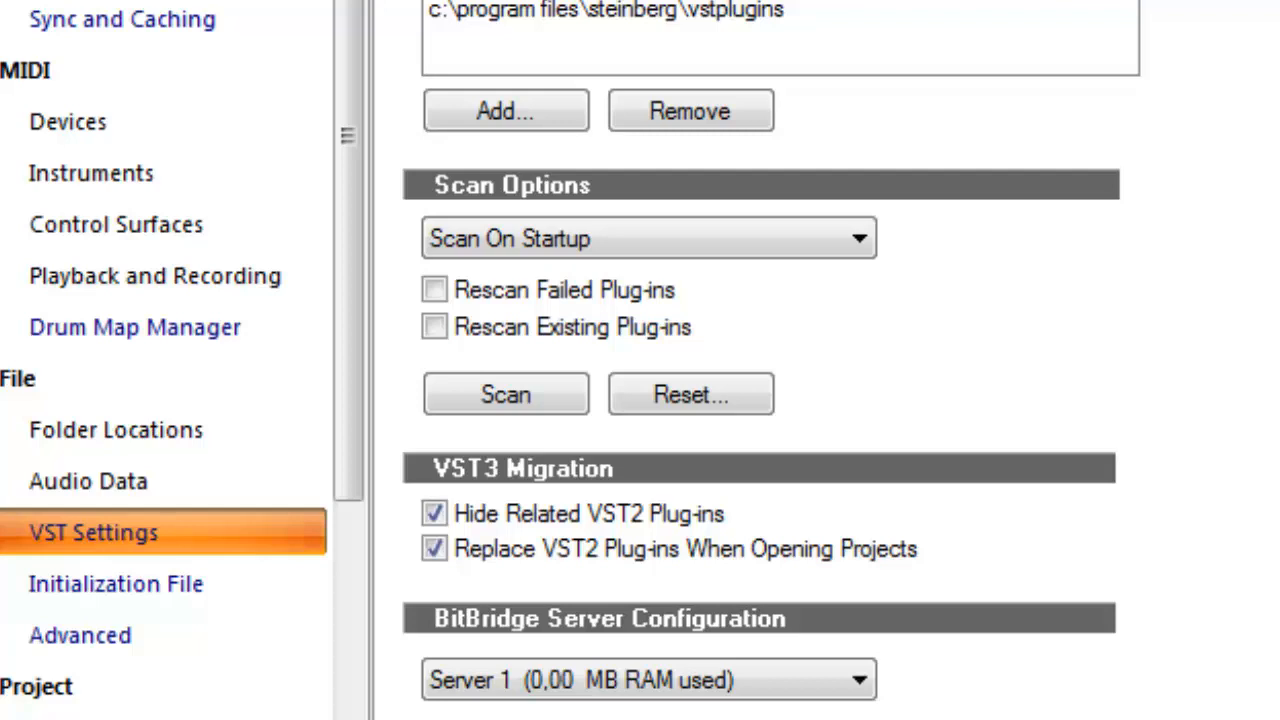
left_click(862, 240)
left_click(642, 328)
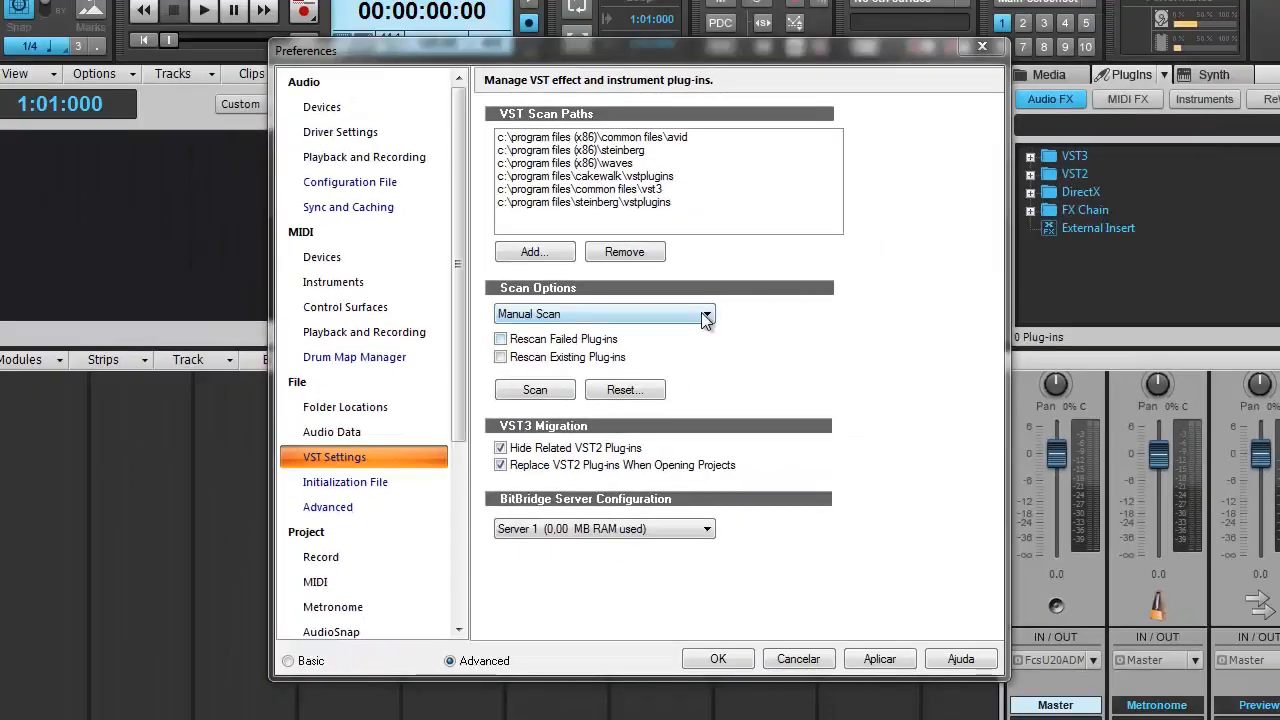
left_click(706, 316)
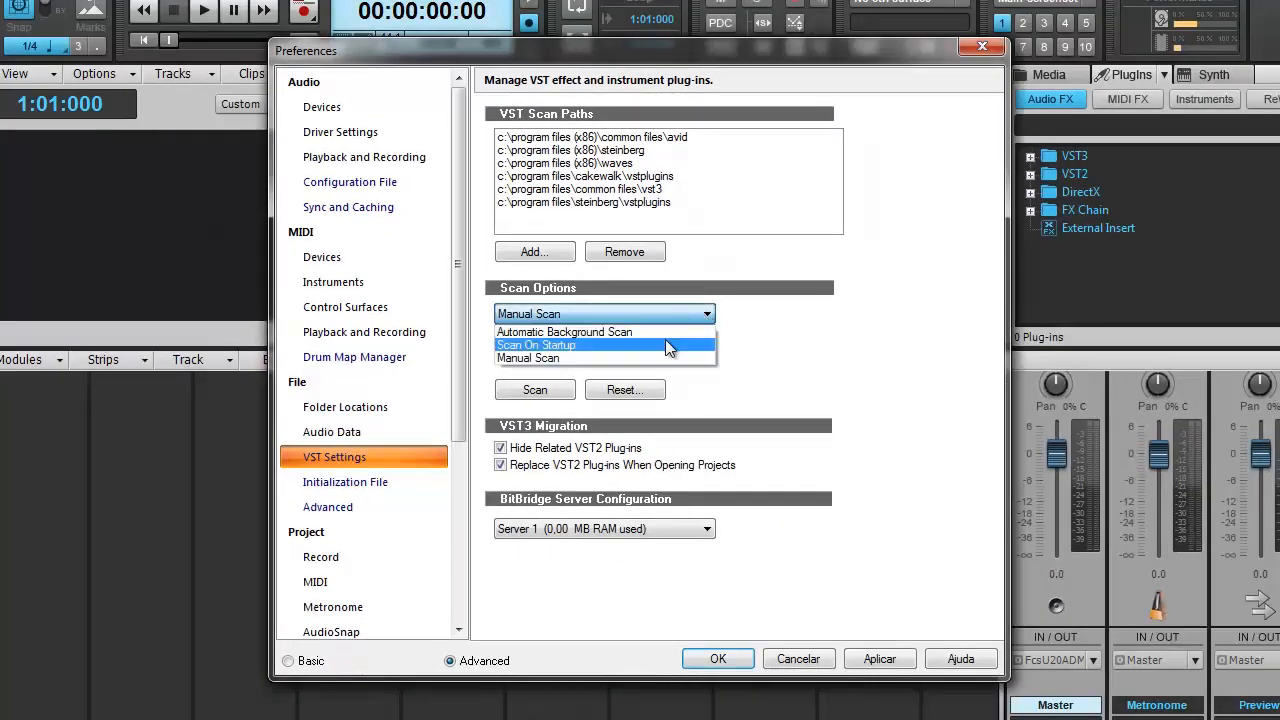
left_click(665, 342)
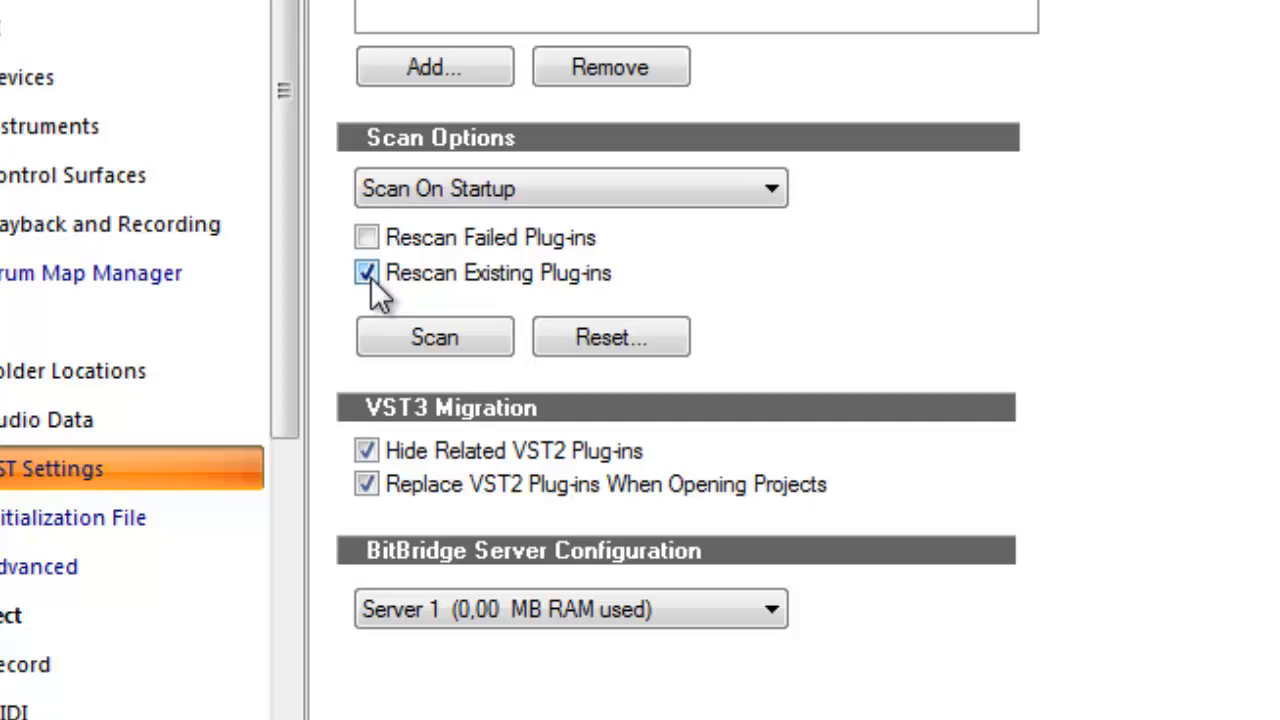
Toggle Rescan Failed Plug-ins on and off, and disable Rescan Existing Plug-ins.
left_click(367, 238)
left_click(369, 236)
left_click(369, 271)
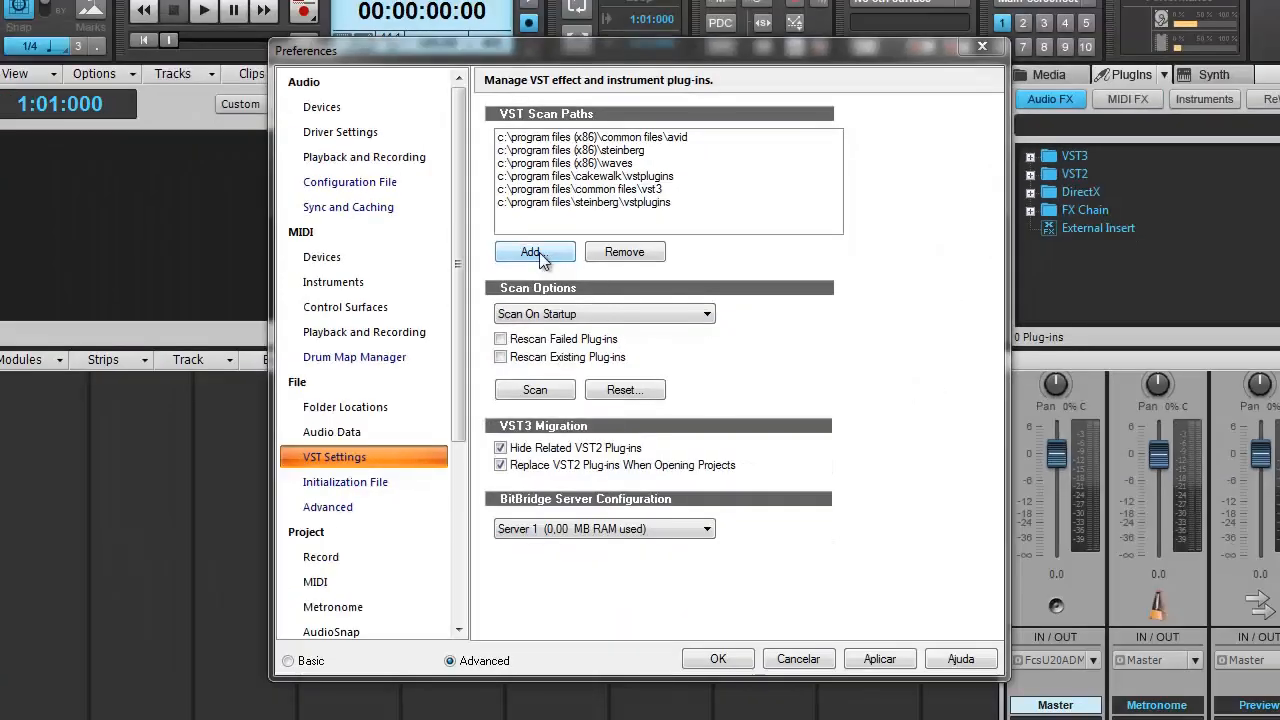
left_click(370, 517)
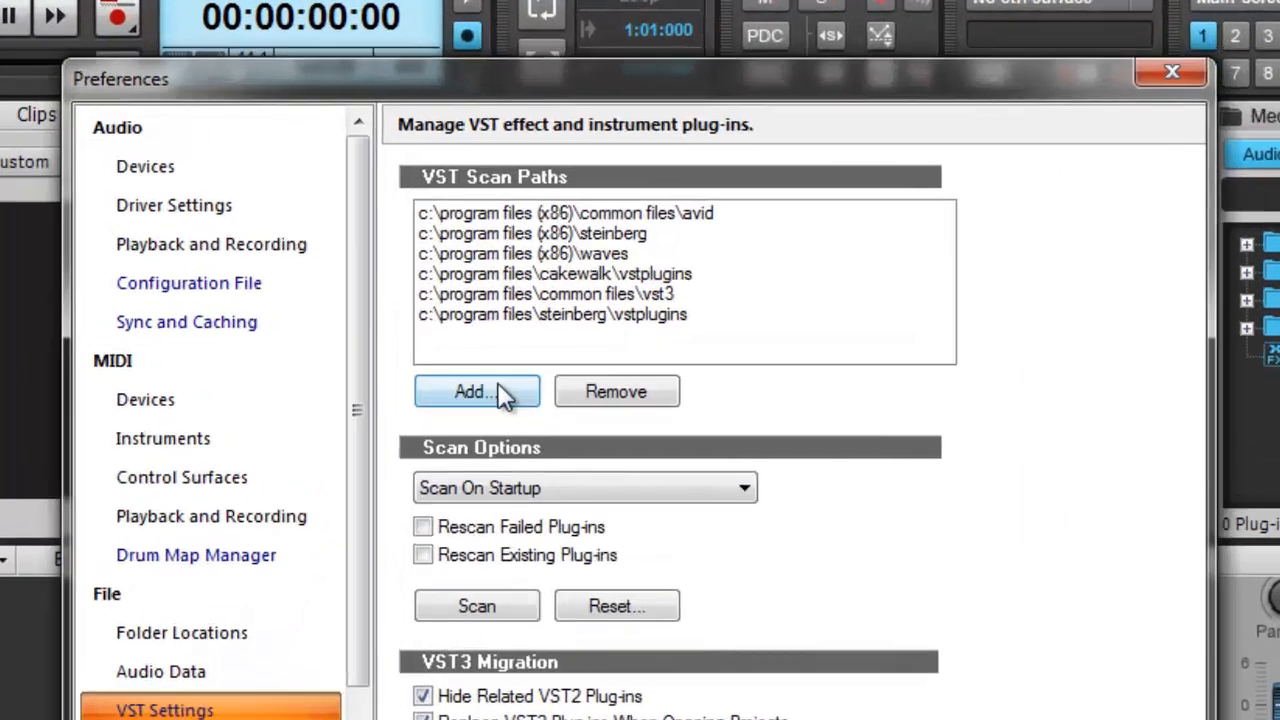
Add the Pictures (Imagens) library folder to the VST scan paths, remove it again, and cancel the preferences.
left_click(540, 254)
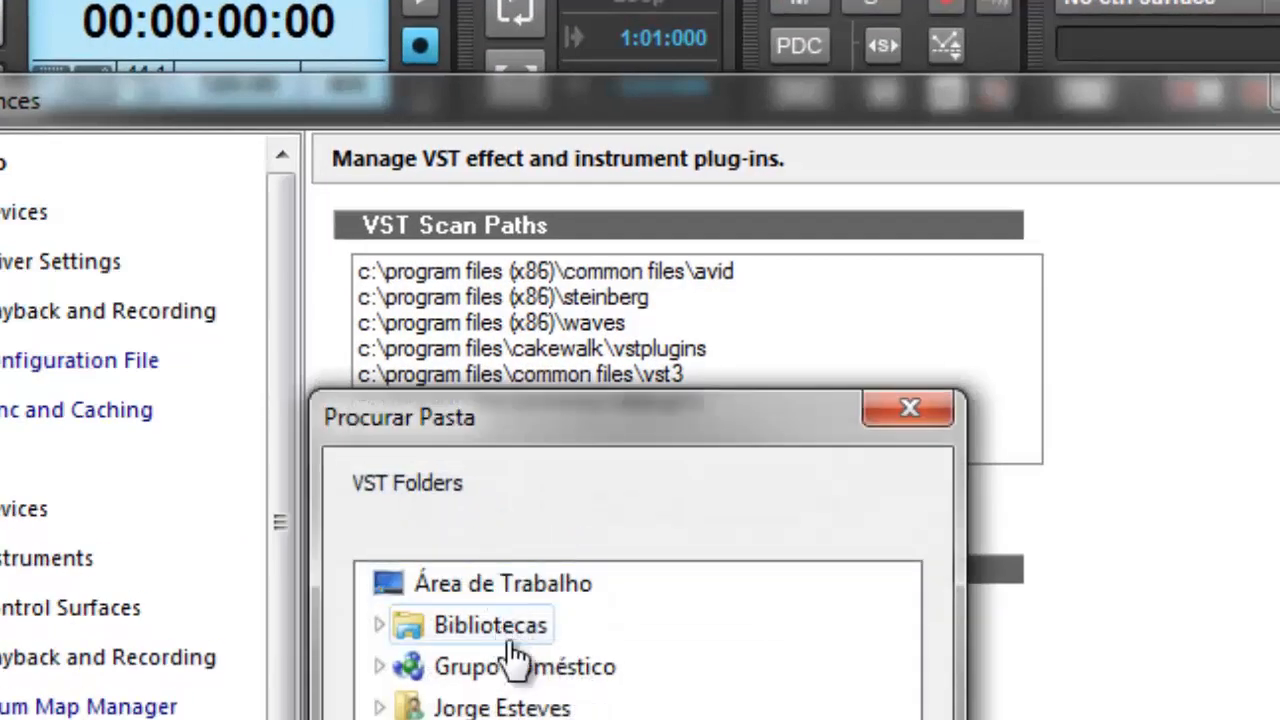
left_click(385, 624)
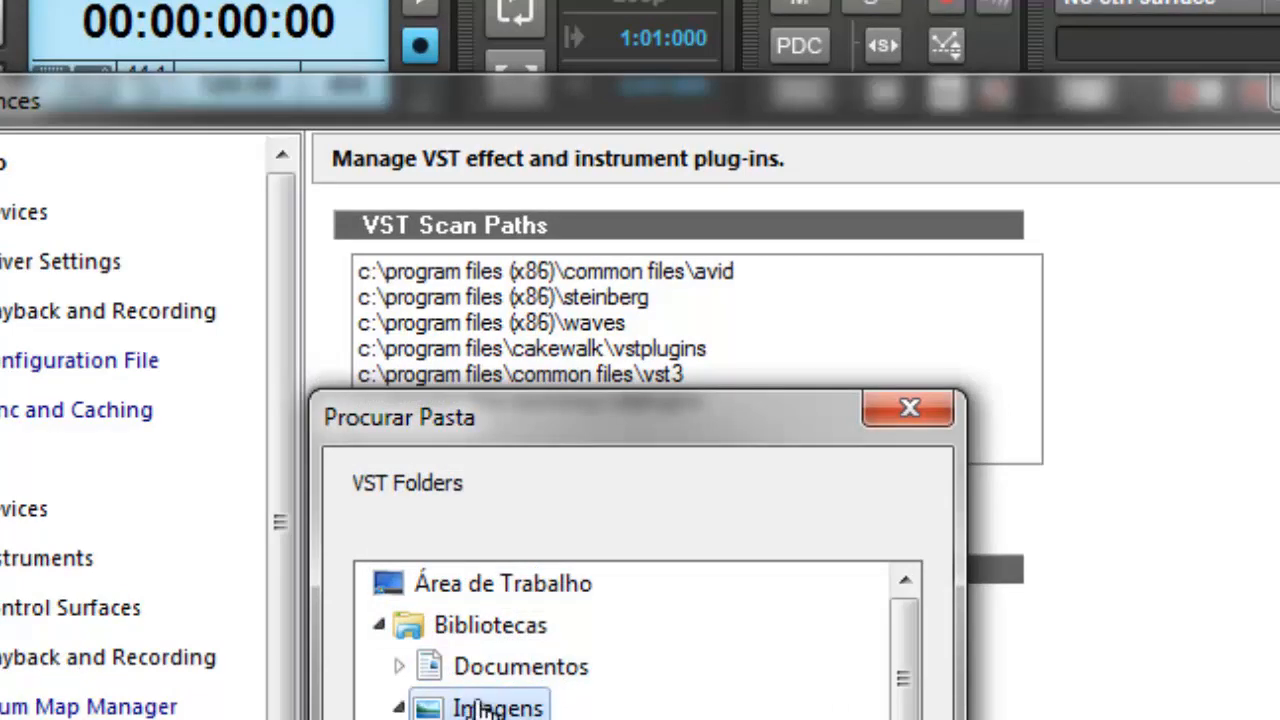
left_click(488, 707)
key("Return")
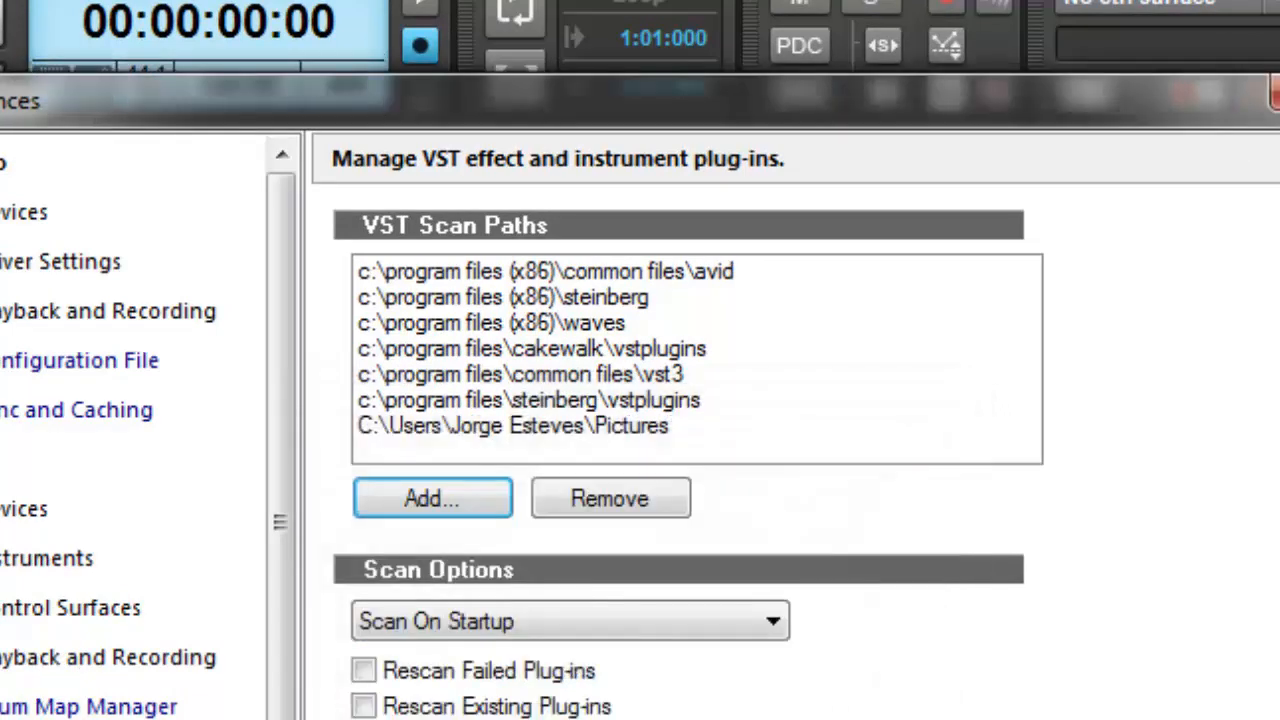
left_click(593, 428)
left_click(637, 499)
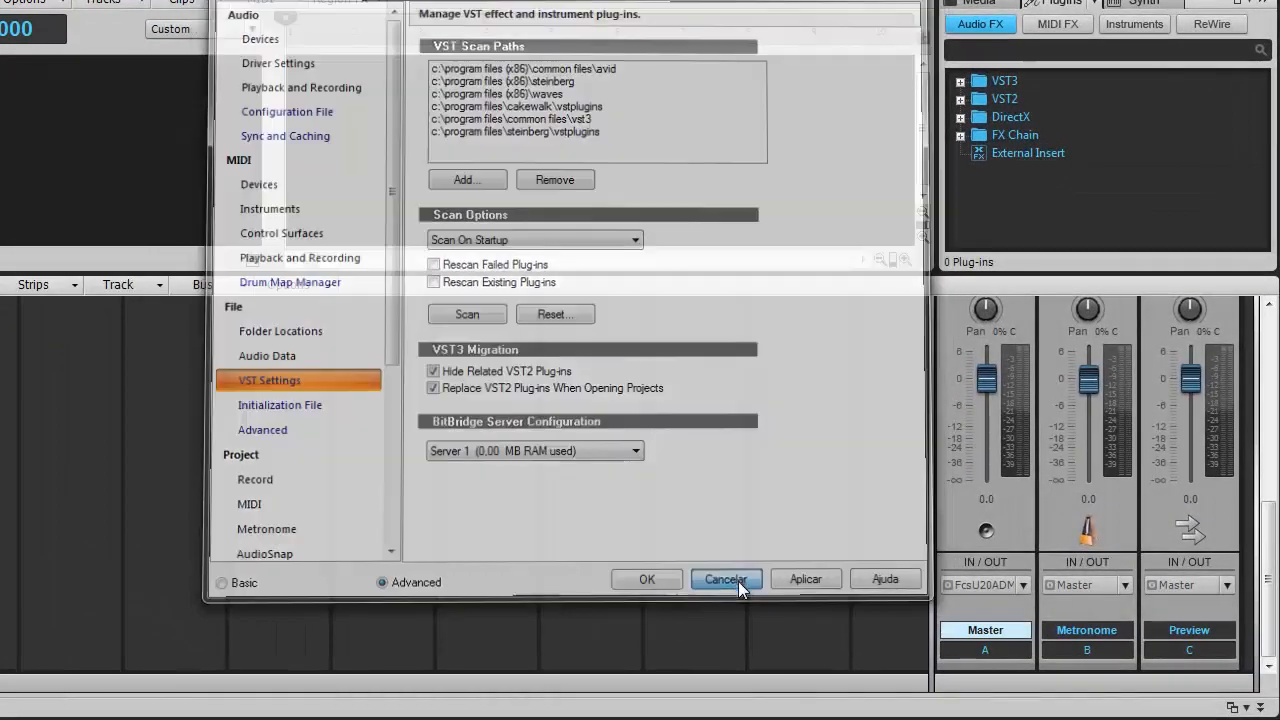
left_click(740, 586)
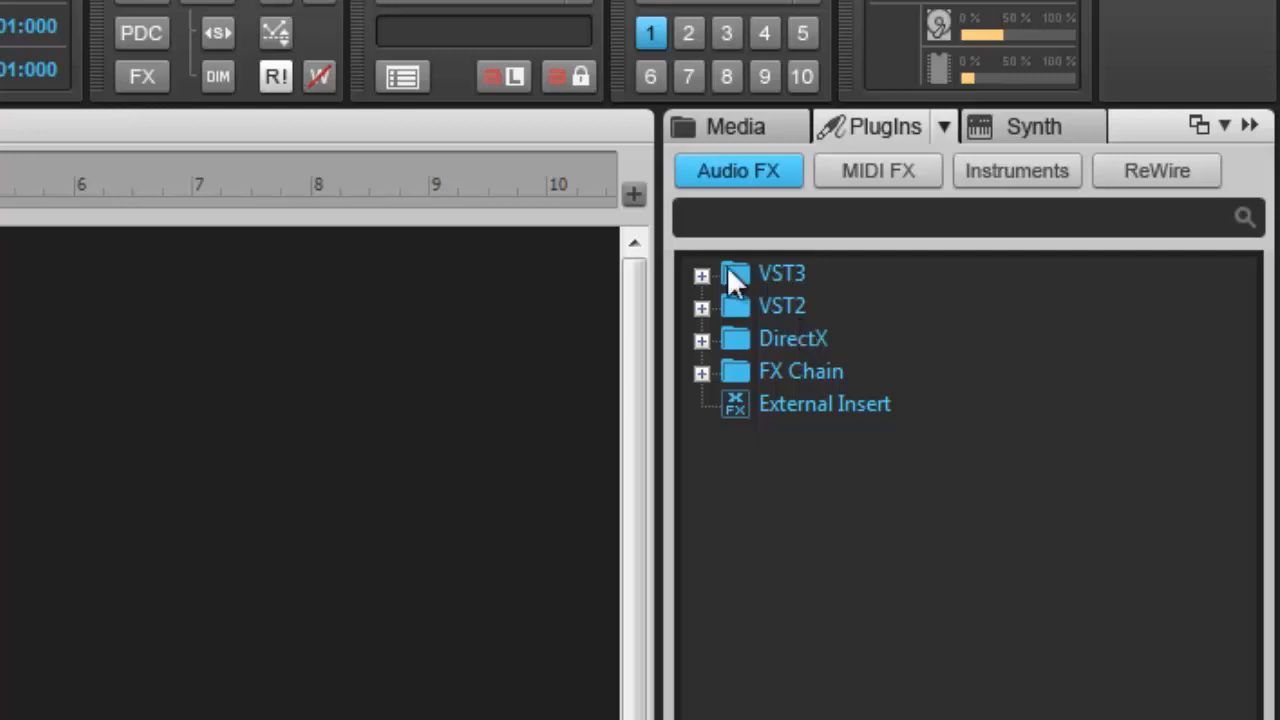
Expand the VST3 folder of audio effects in the plug-in browser and reopen the preferences.
left_click(702, 274)
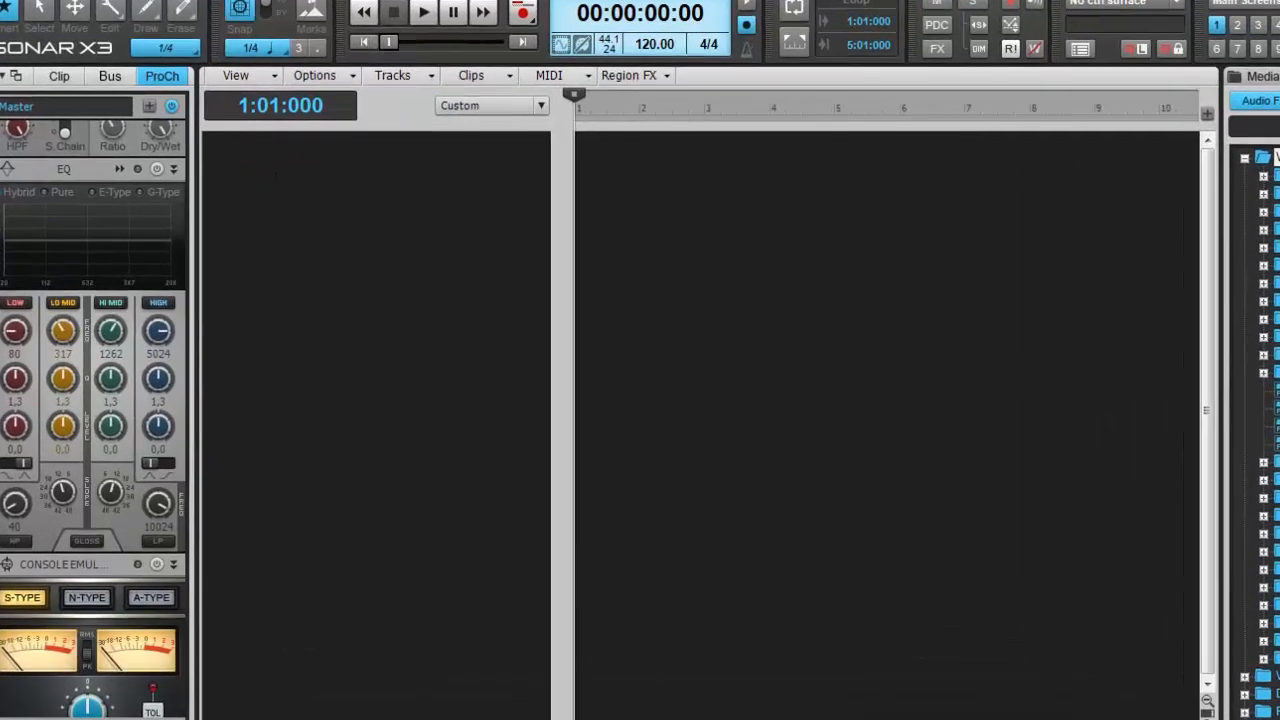
left_click(40, 1)
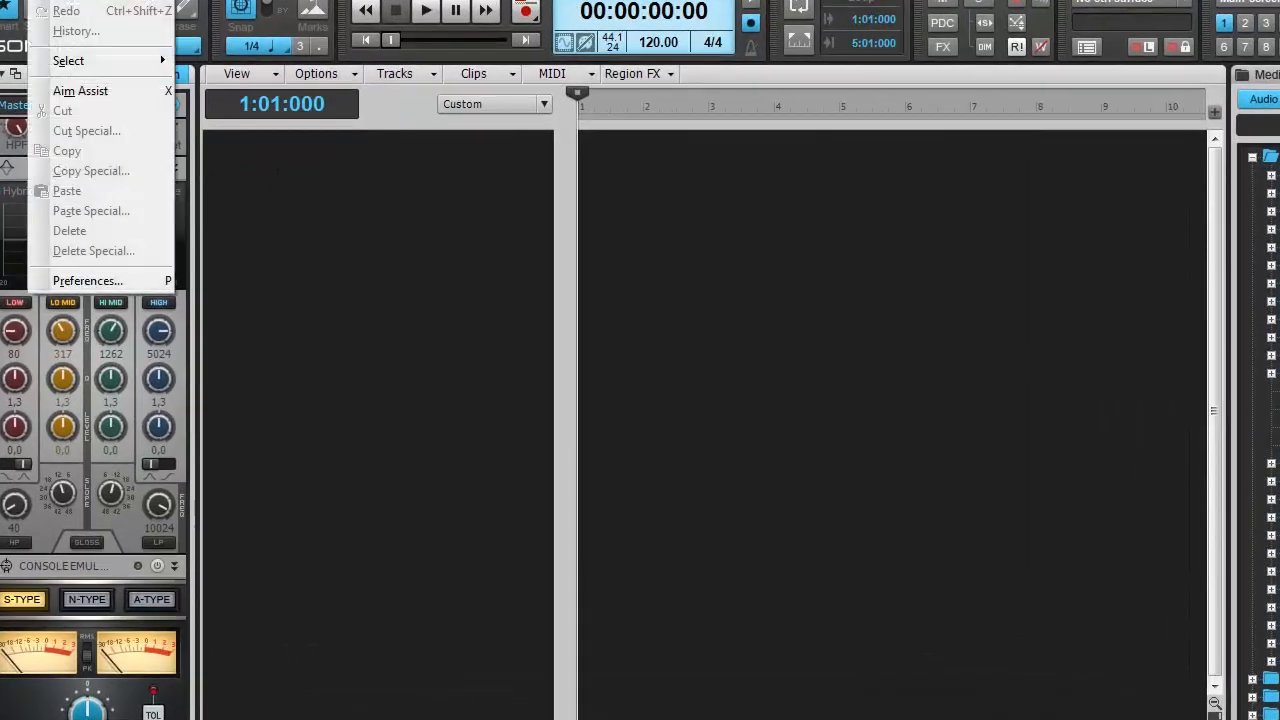
left_click(105, 277)
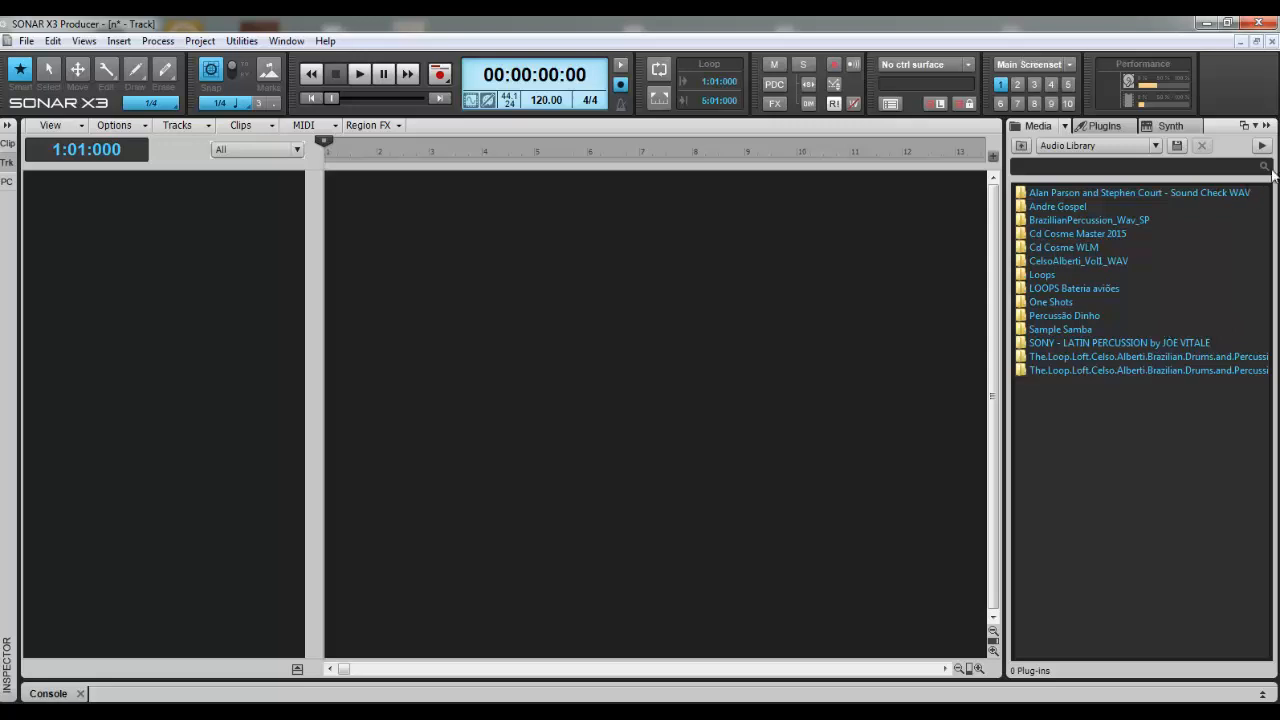
Collapse and restore the browser pane.
left_click(1266, 126)
left_click(1266, 126)
left_click(1266, 126)
left_click(1266, 126)
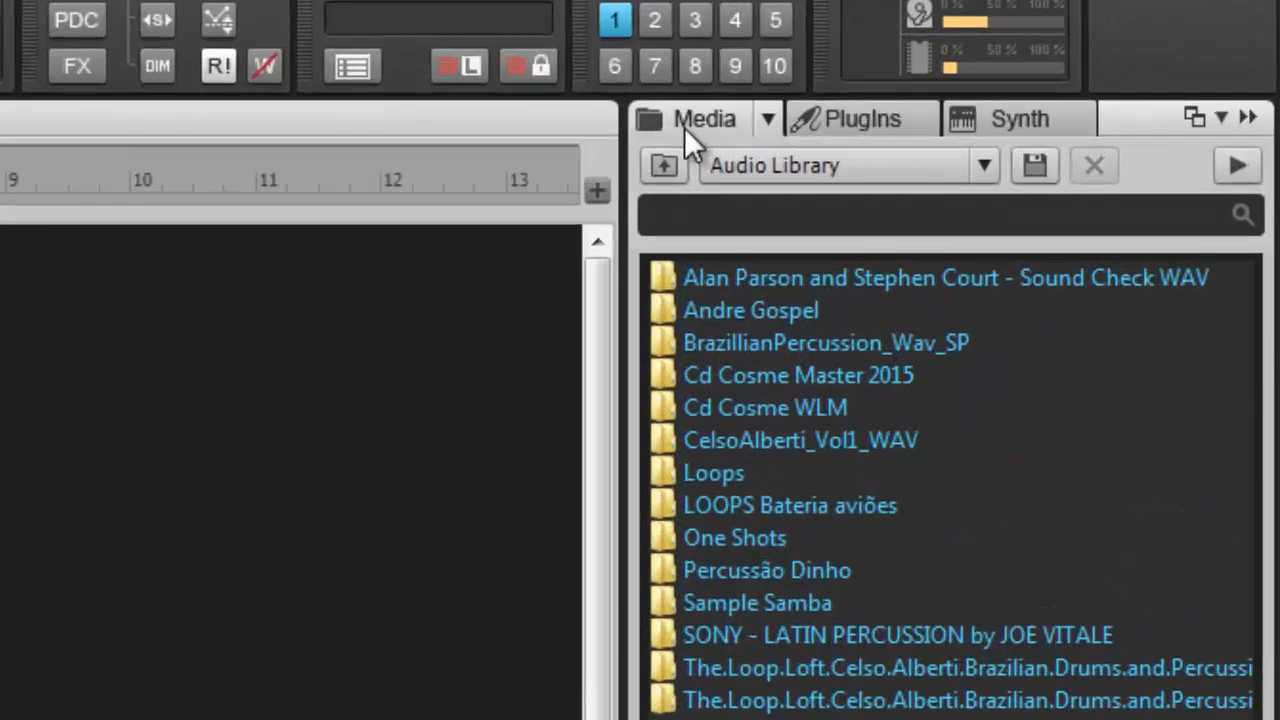
Check the options of the browser's Media view and switch the browser to the plug-ins list.
left_click(1030, 128)
left_click(561, 127)
left_click(658, 118)
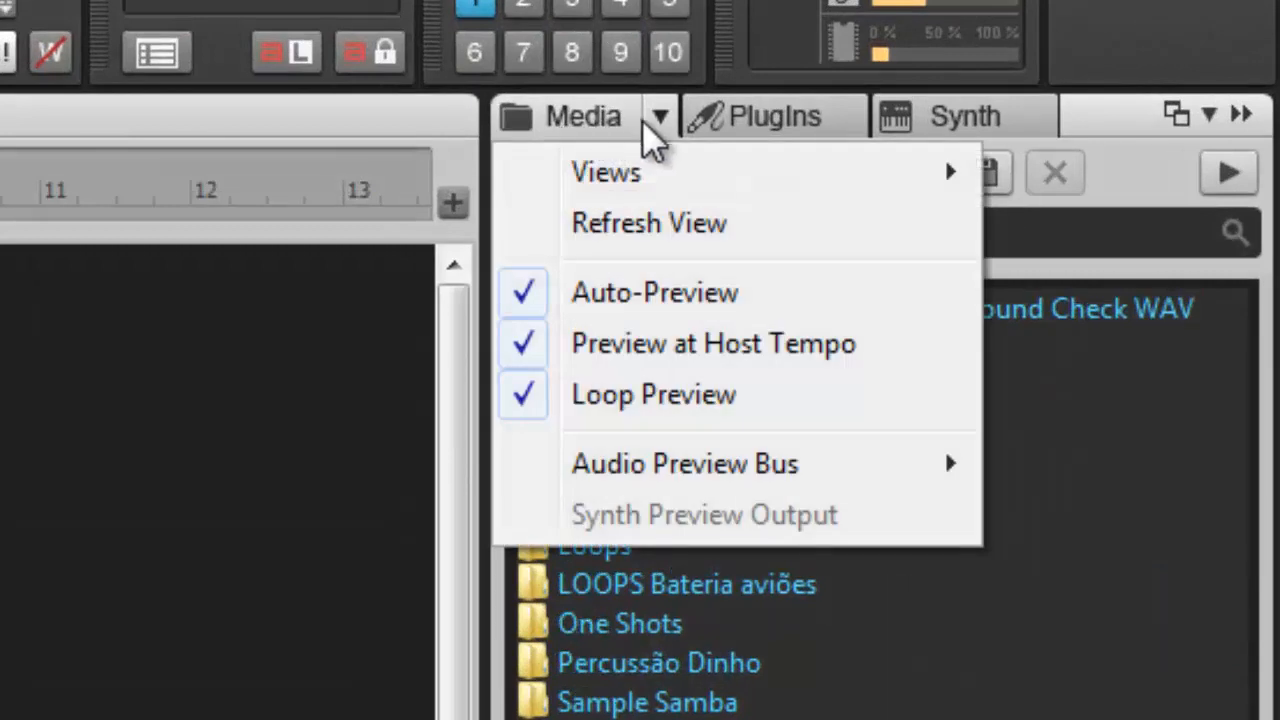
key("Escape")
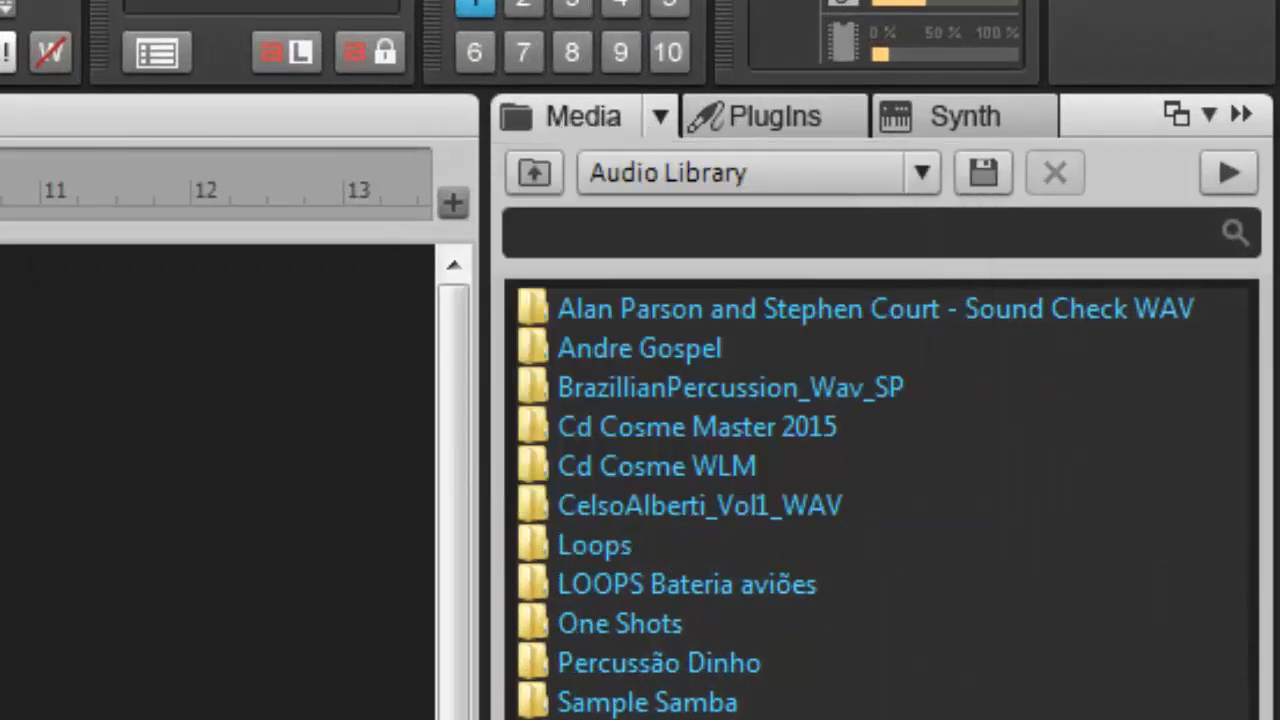
left_click(780, 116)
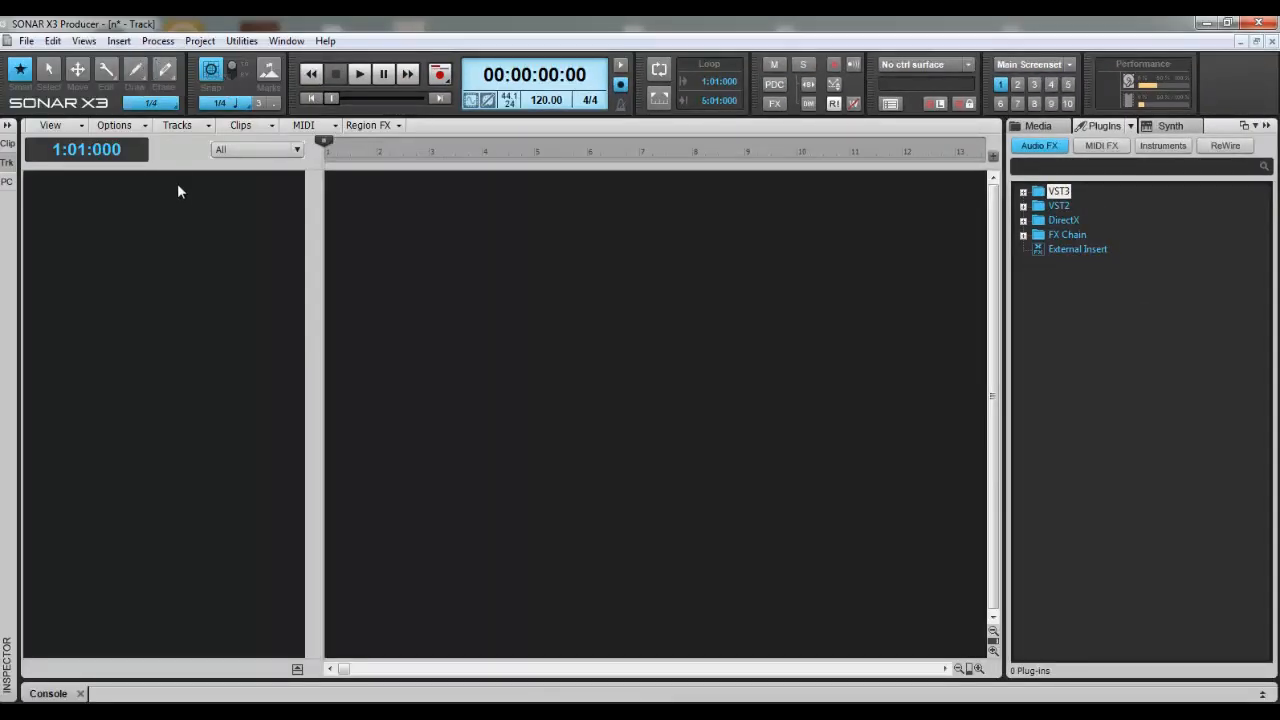
Insert a new audio track and browse the effects menu of its FX bin.
right_click(181, 202)
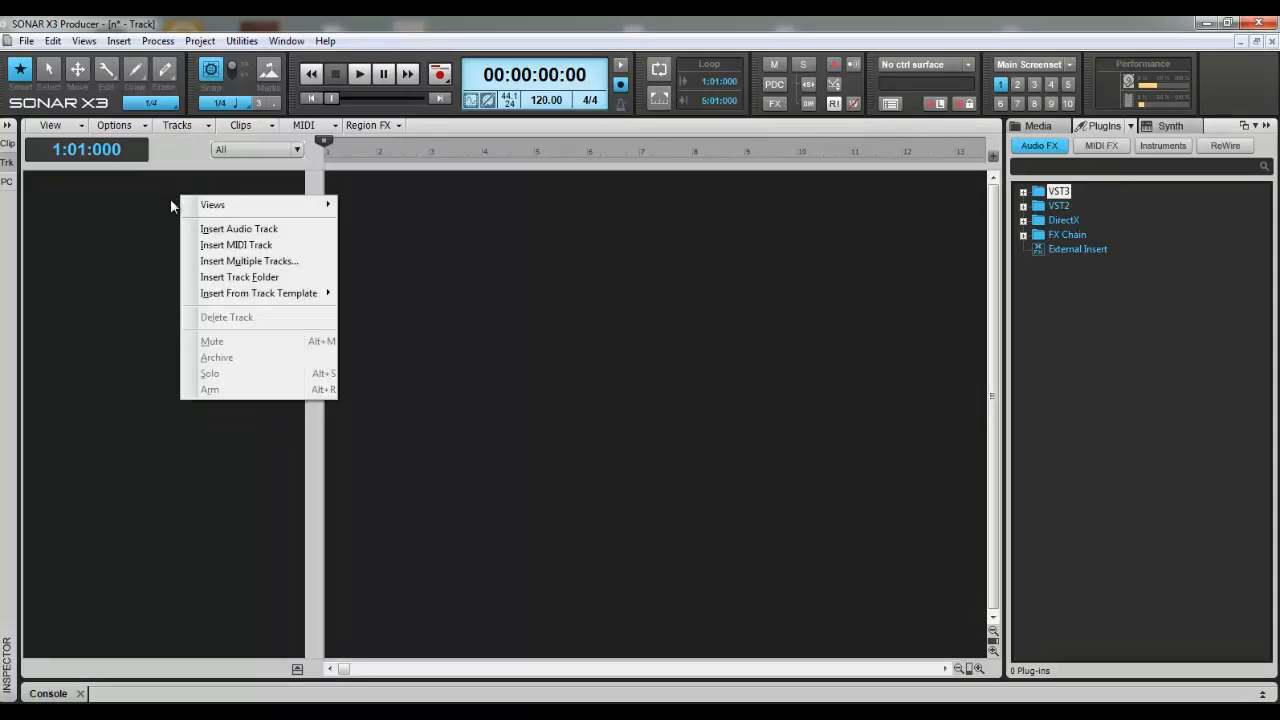
left_click(237, 229)
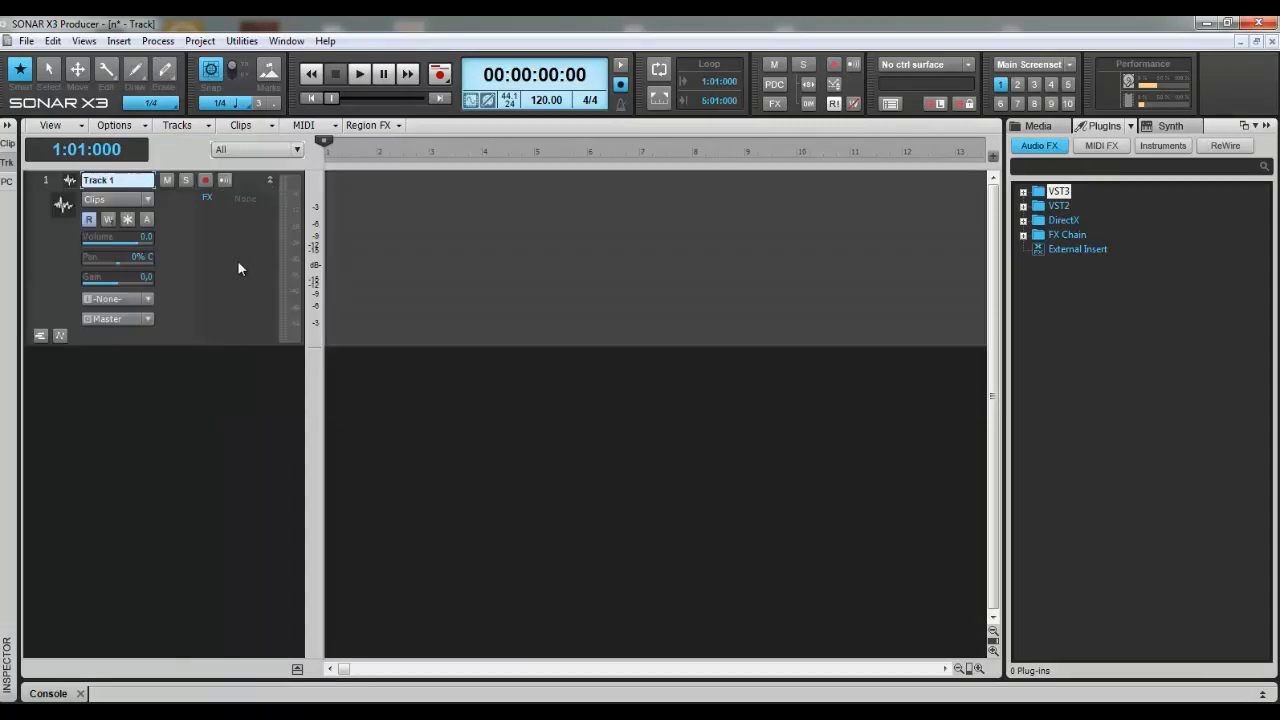
right_click(233, 259)
mouse_move(310, 447)
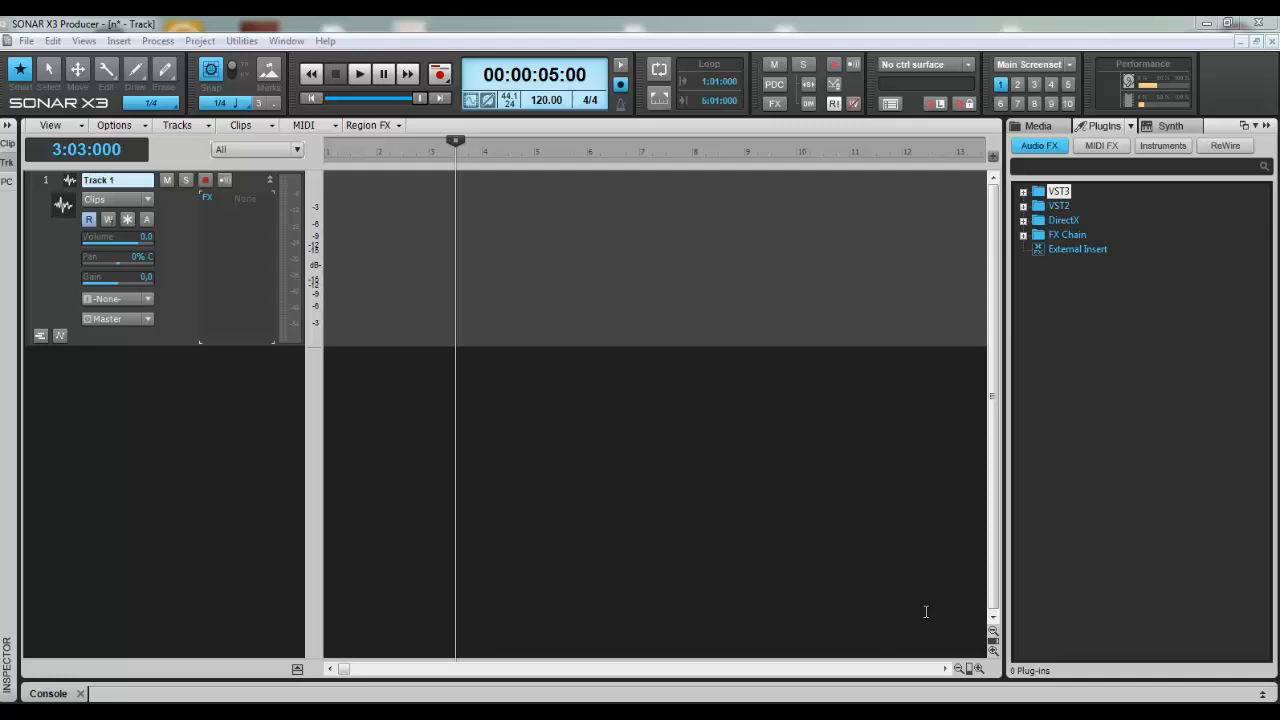
Open the Cakewalk Plug-in Manager from the plug-in browser and list the registered VST and VST3 audio effects.
left_click(1132, 128)
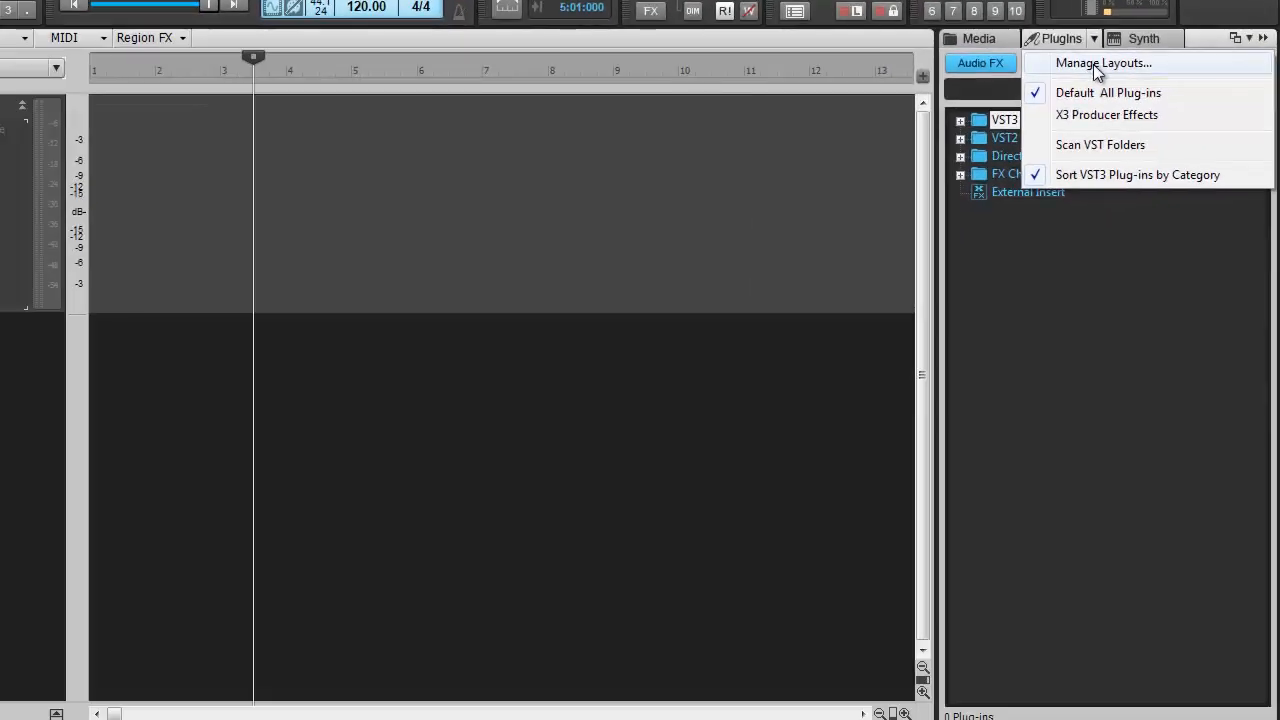
left_click(1093, 65)
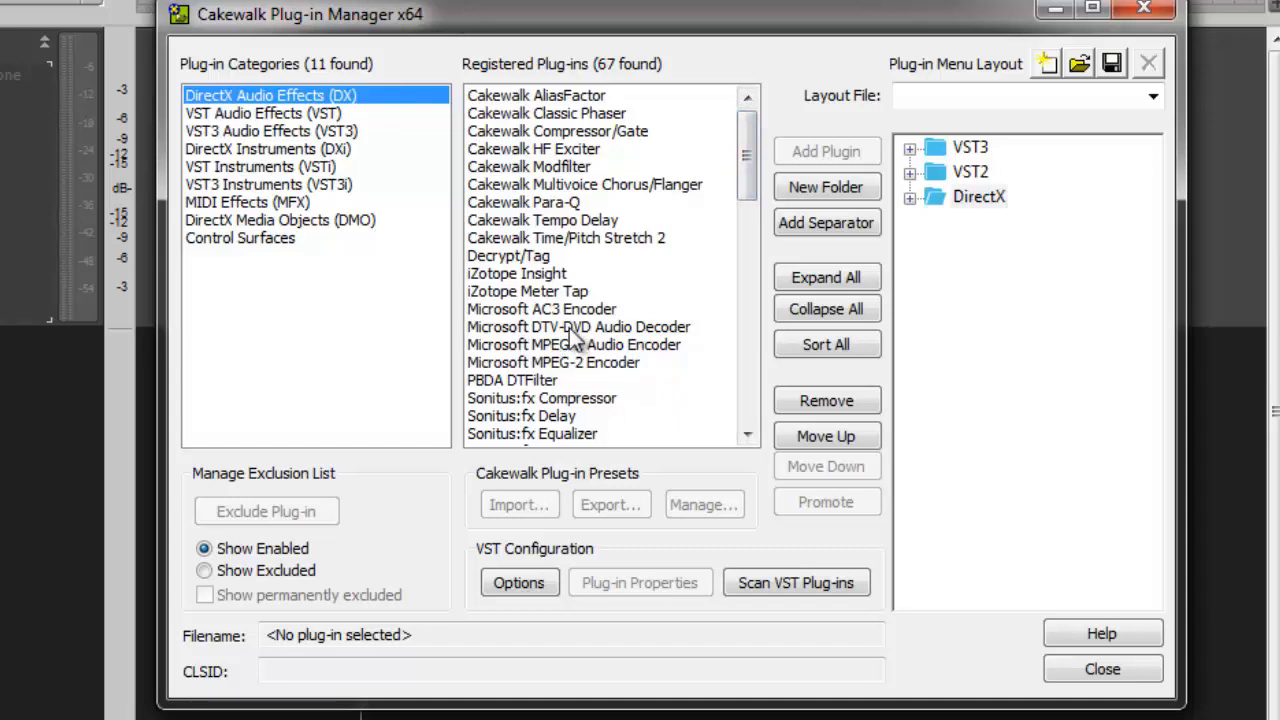
left_click(318, 115)
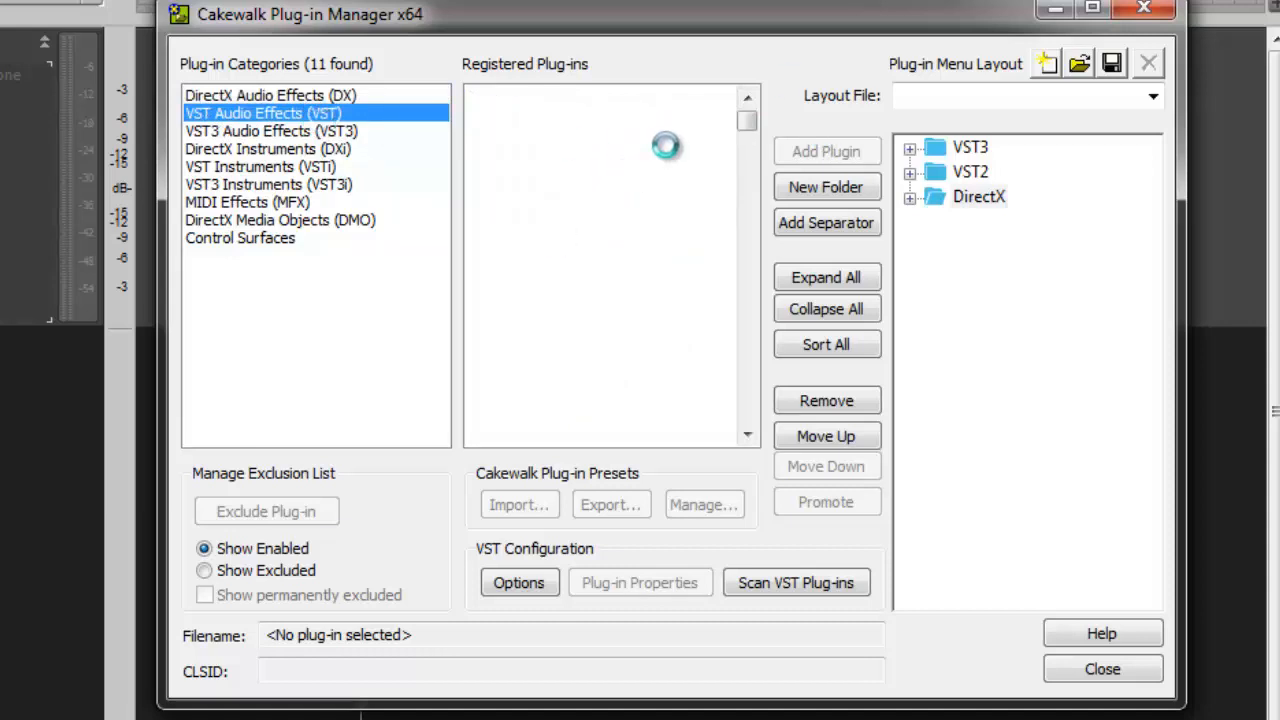
left_click(282, 133)
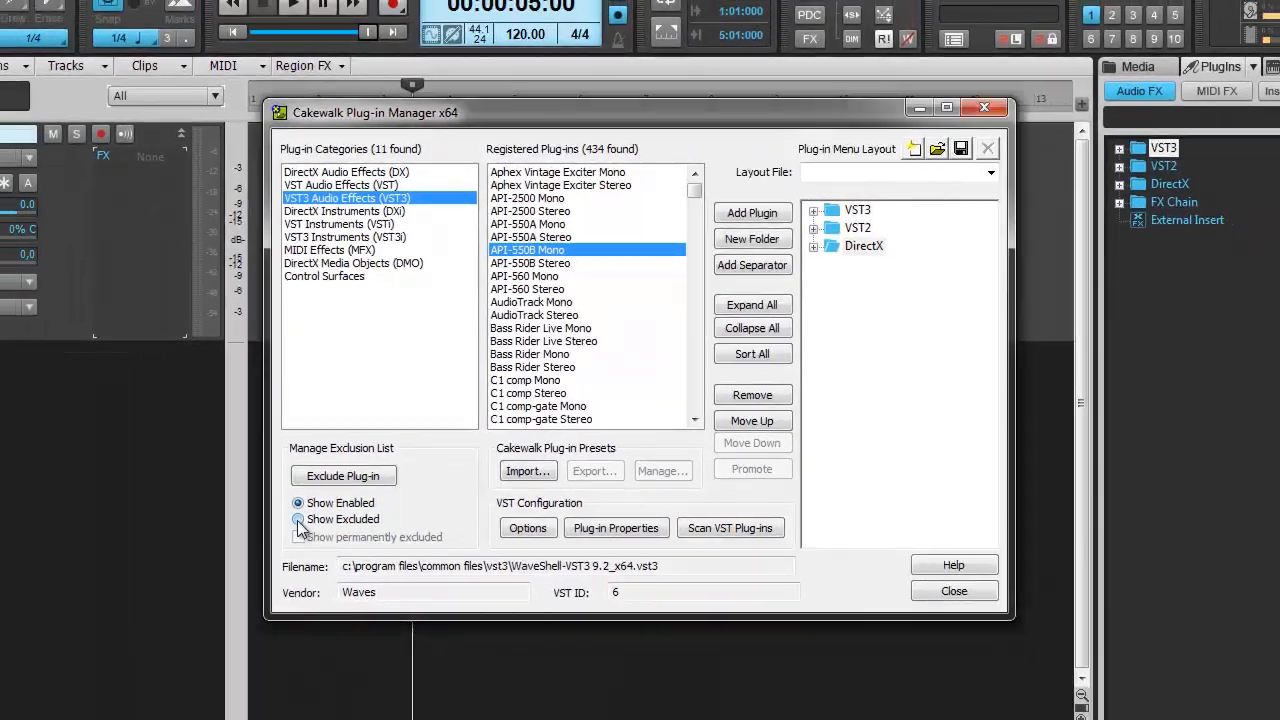
Check the excluded VST3 audio effects, return to the enabled ones, and select the AudioTrack Mono plug-in.
left_click(166, 580)
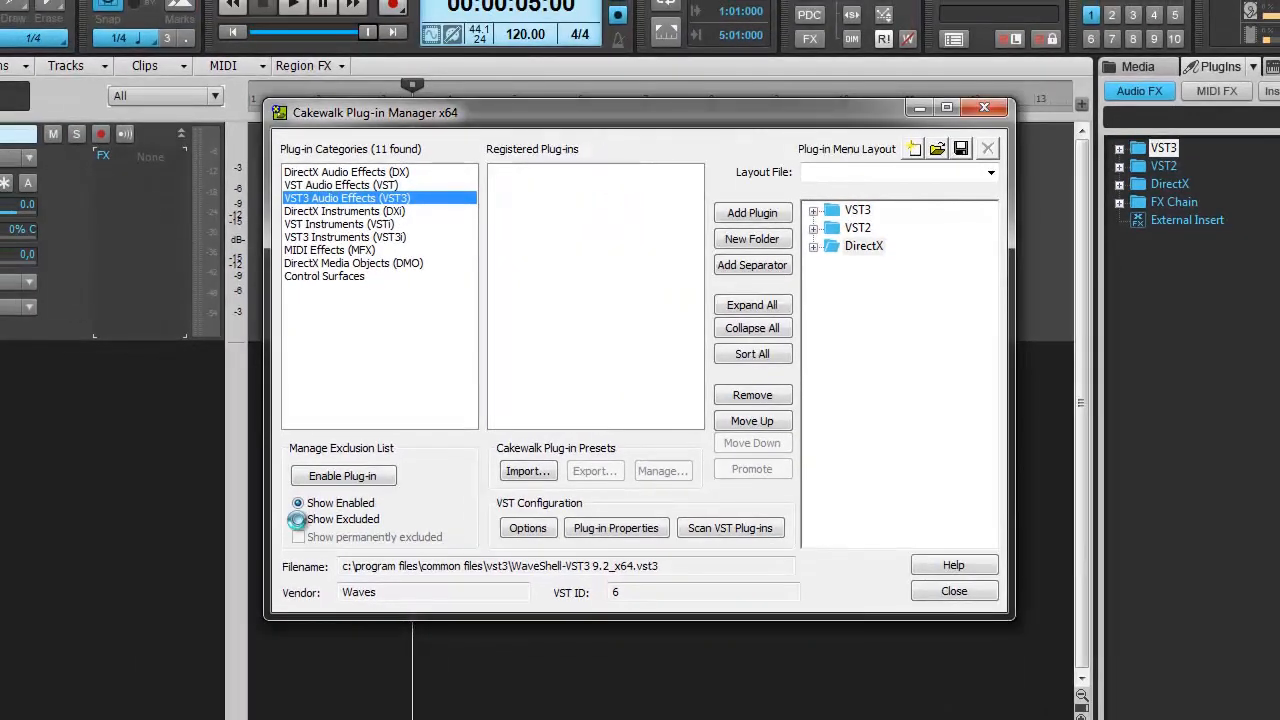
left_click(297, 519)
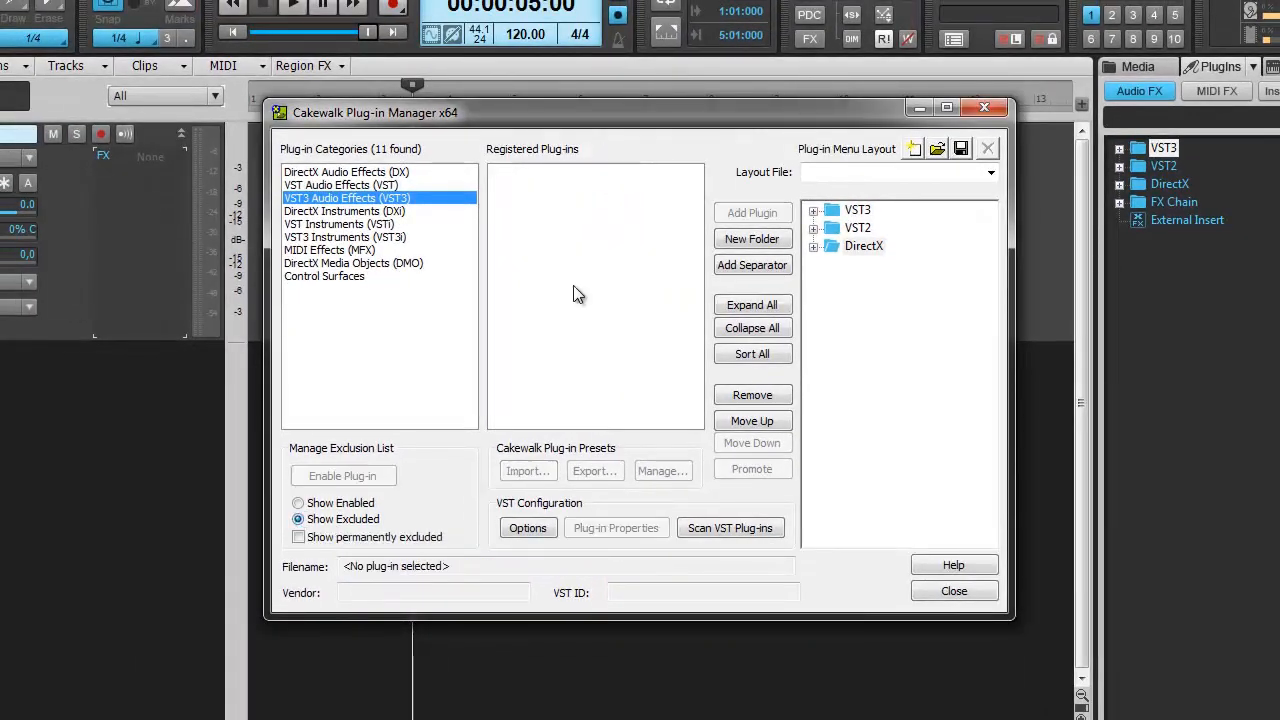
left_click(296, 503)
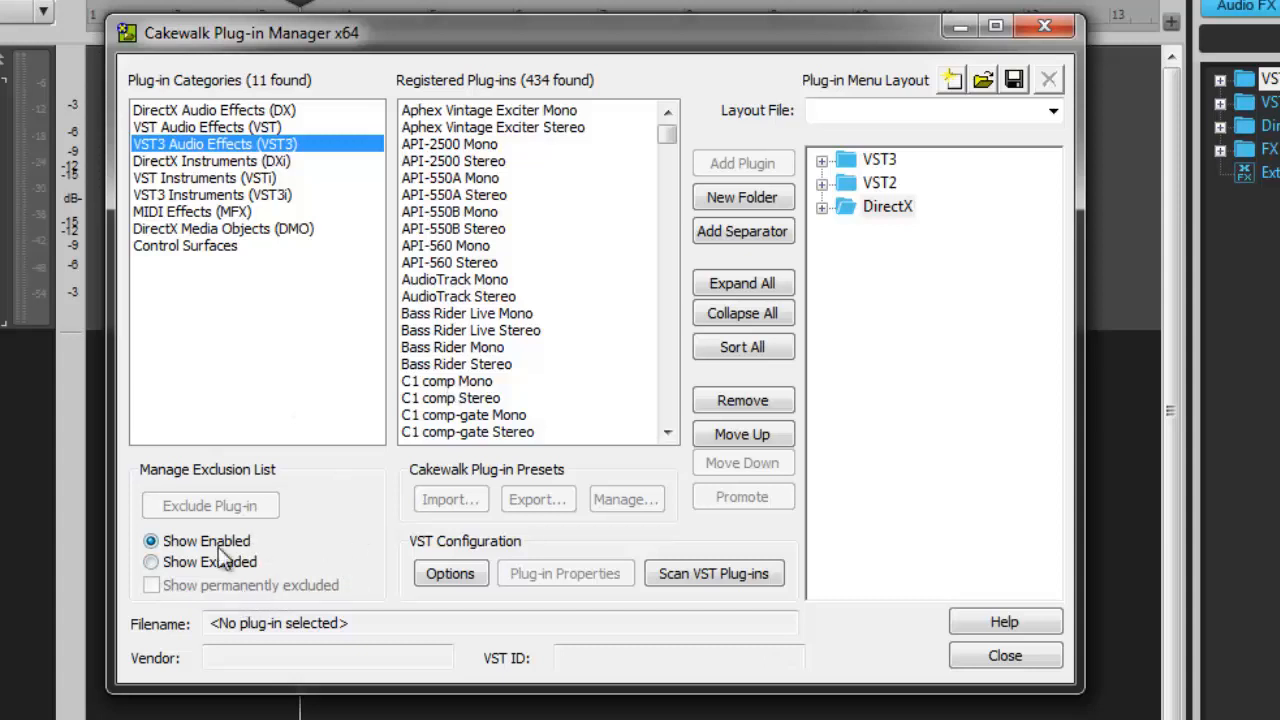
left_click(431, 279)
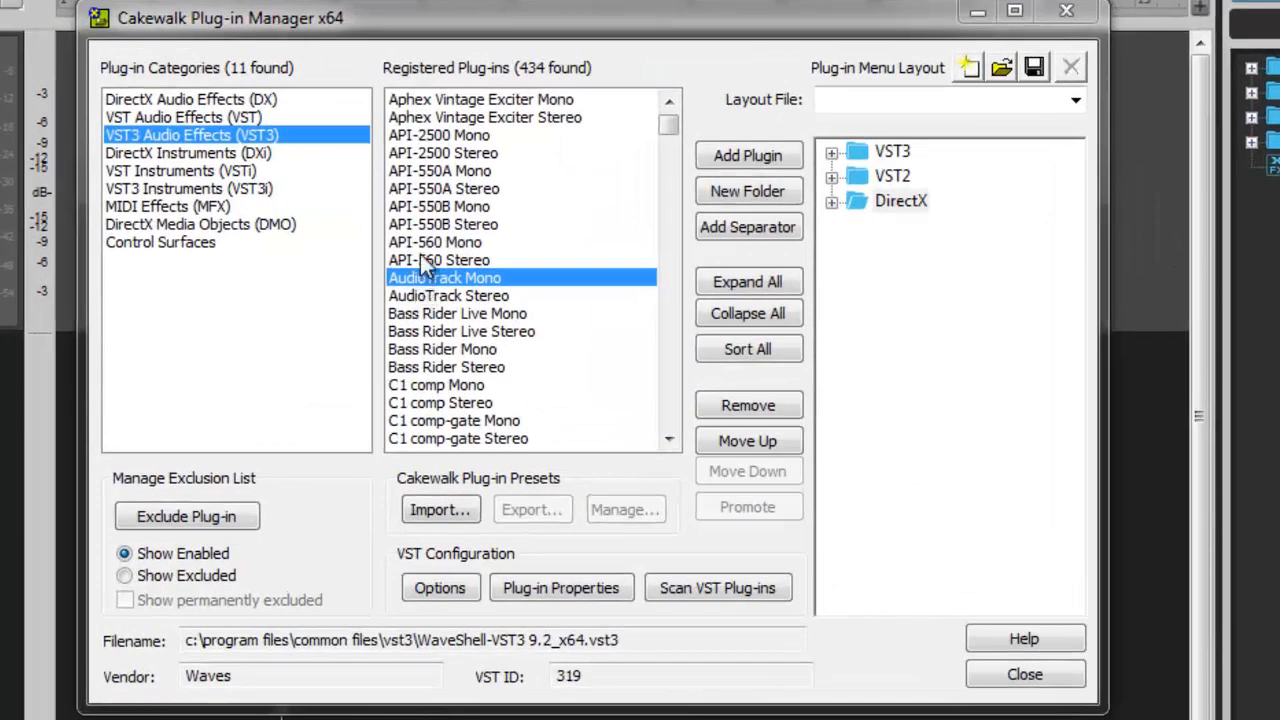
Select the API-560 Mono plug-in and review the VST scan paths and re-scan options.
left_click(421, 242)
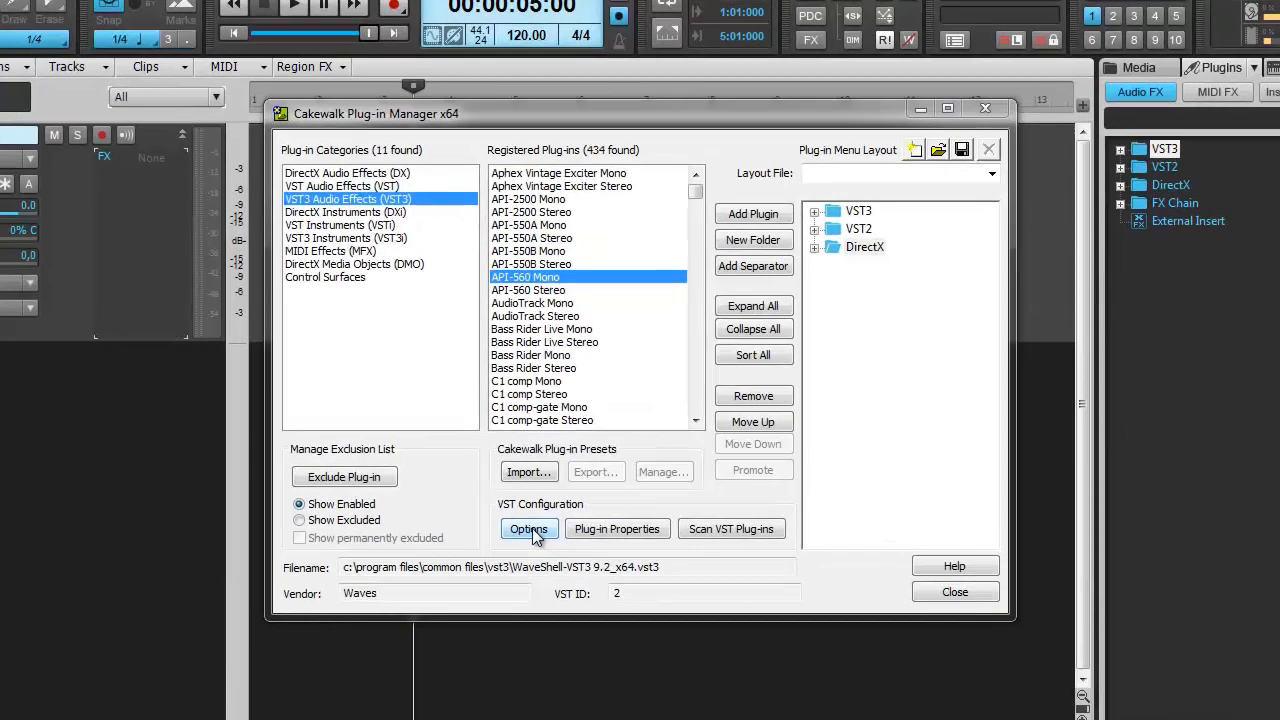
left_click(440, 588)
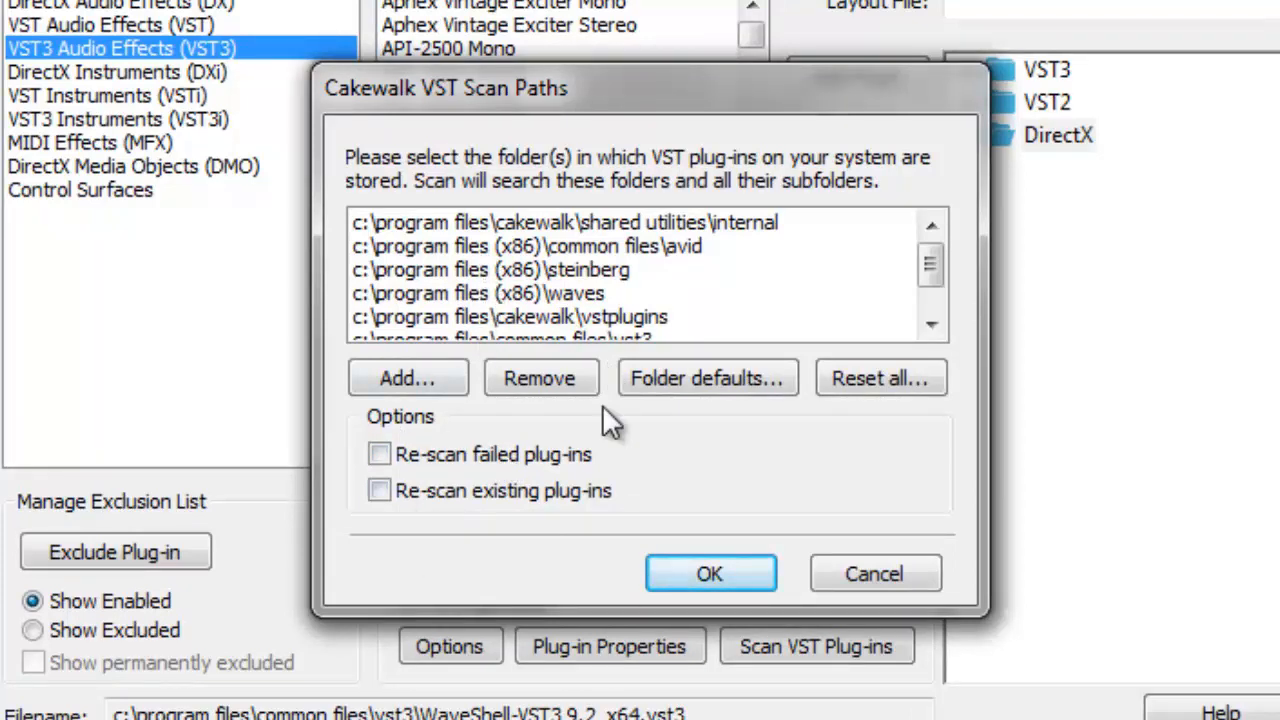
left_click(857, 570)
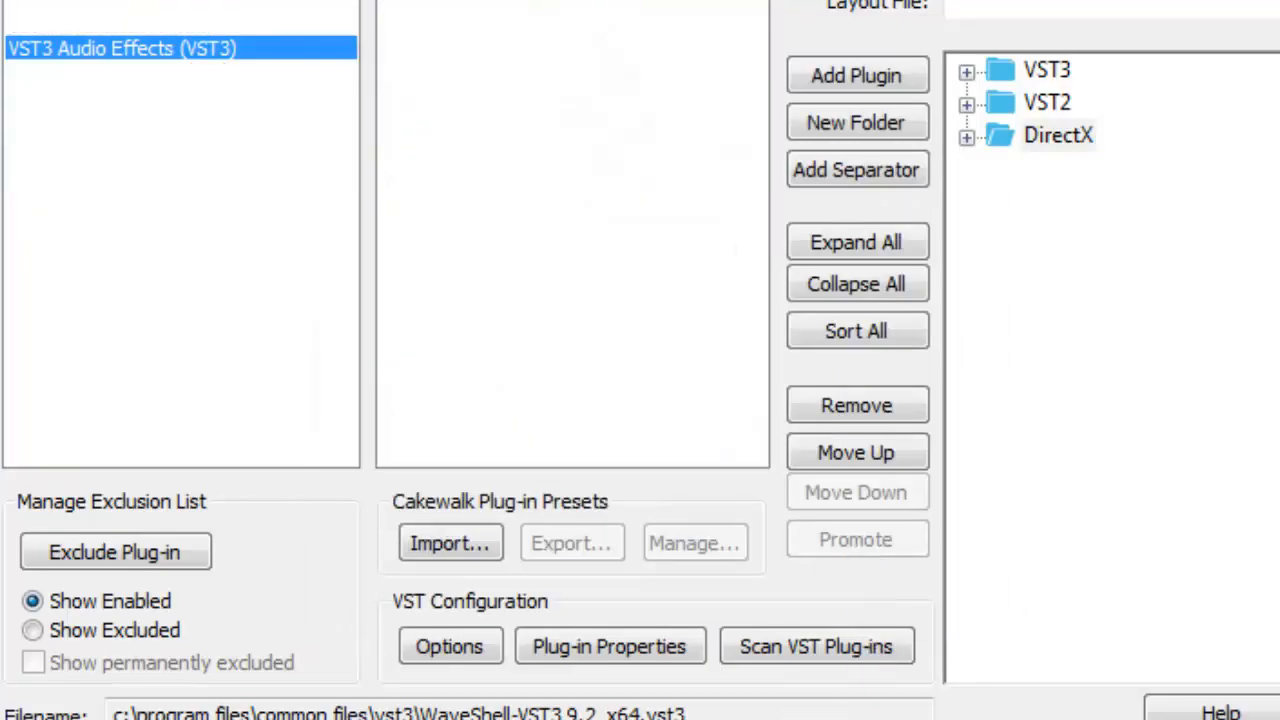
left_click(878, 650)
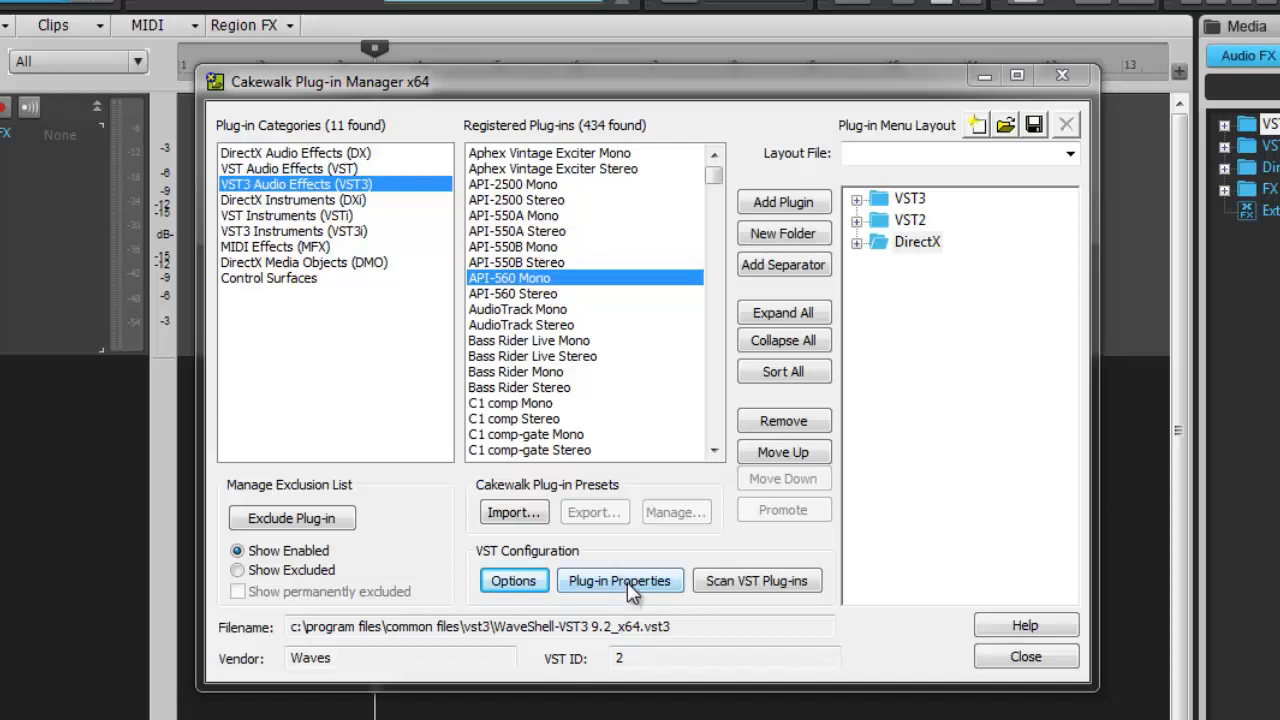
Review the VST plug-in properties of API-560 Mono and open those of API-550A Mono.
left_click(631, 592)
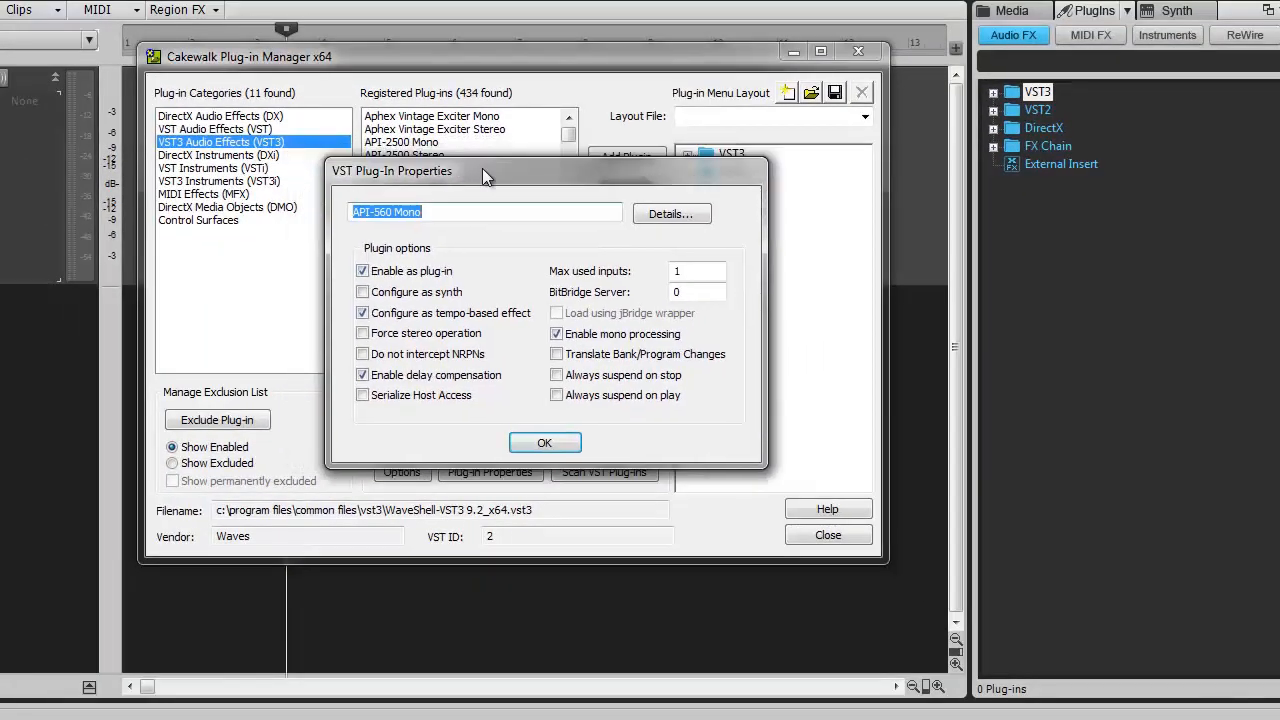
left_click_drag(455, 108, 900, 295)
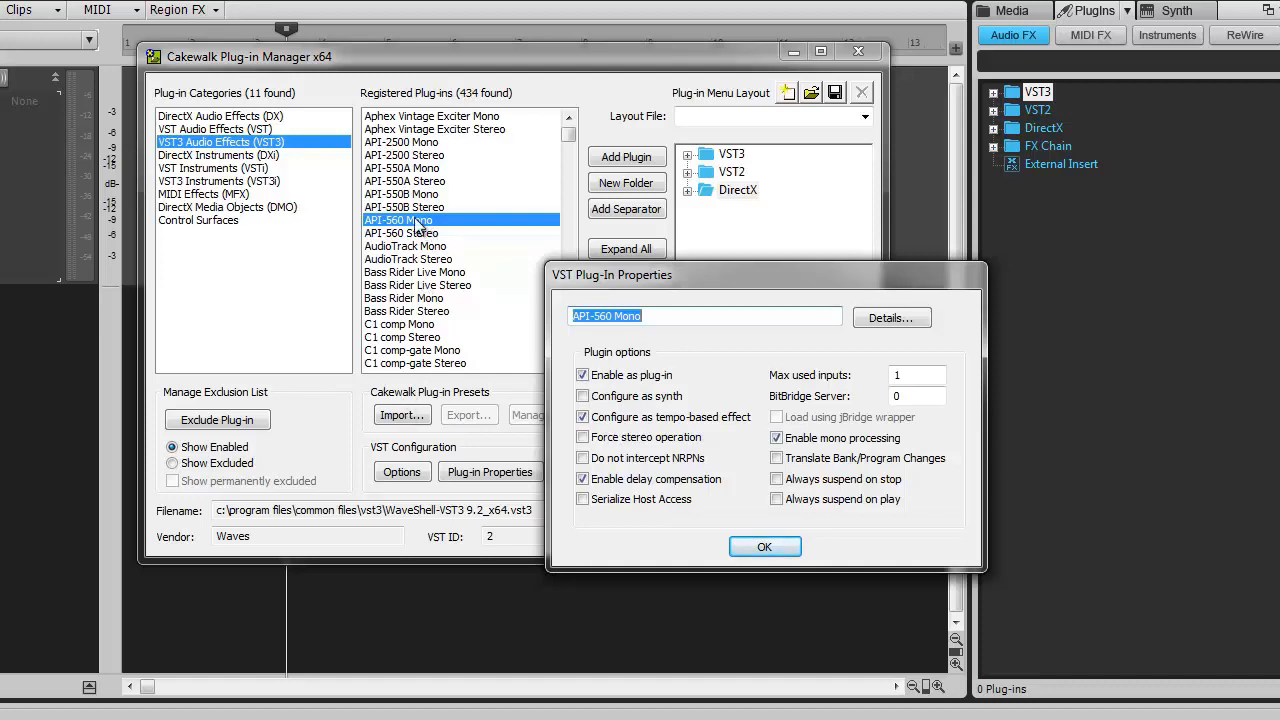
left_click(762, 548)
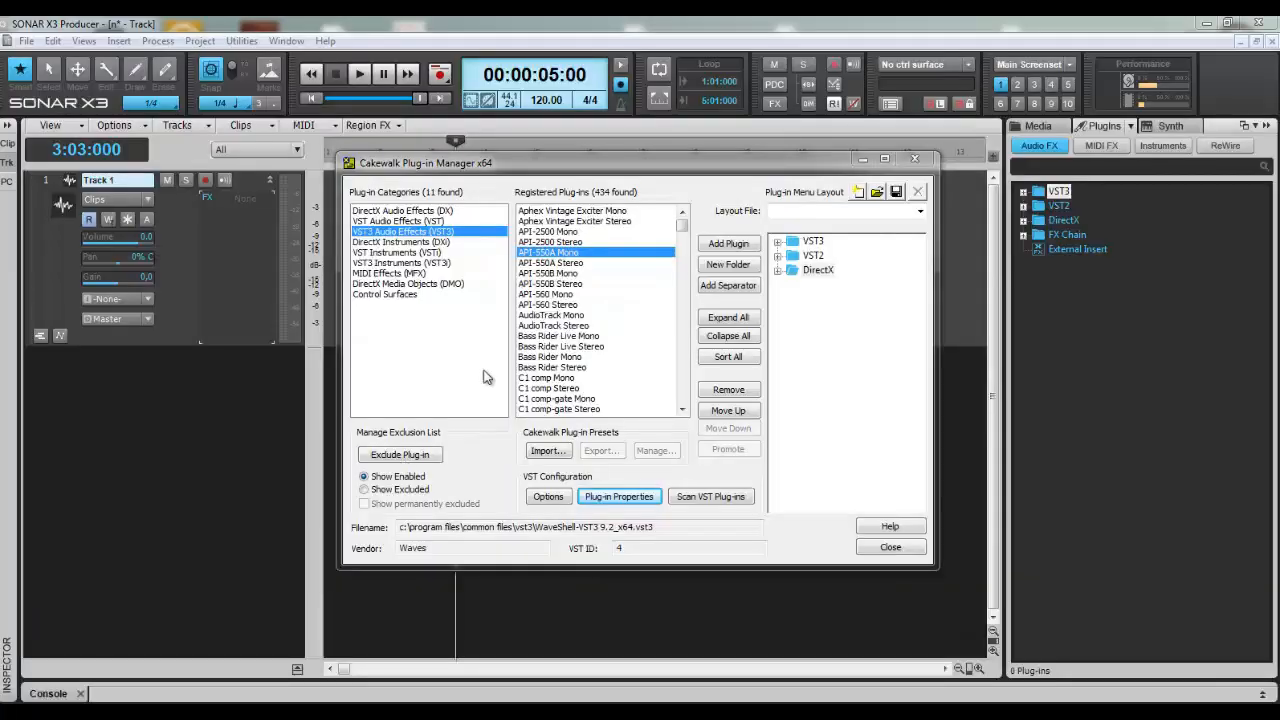
left_click(435, 170)
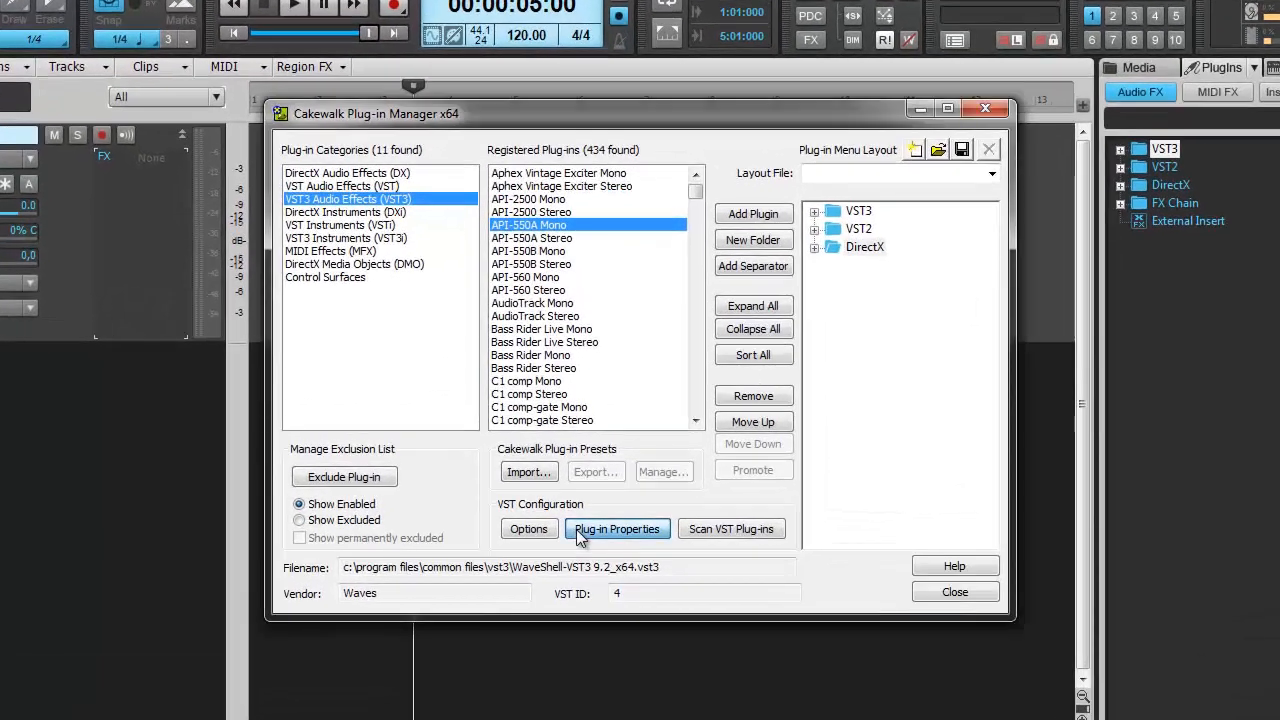
left_click(584, 500)
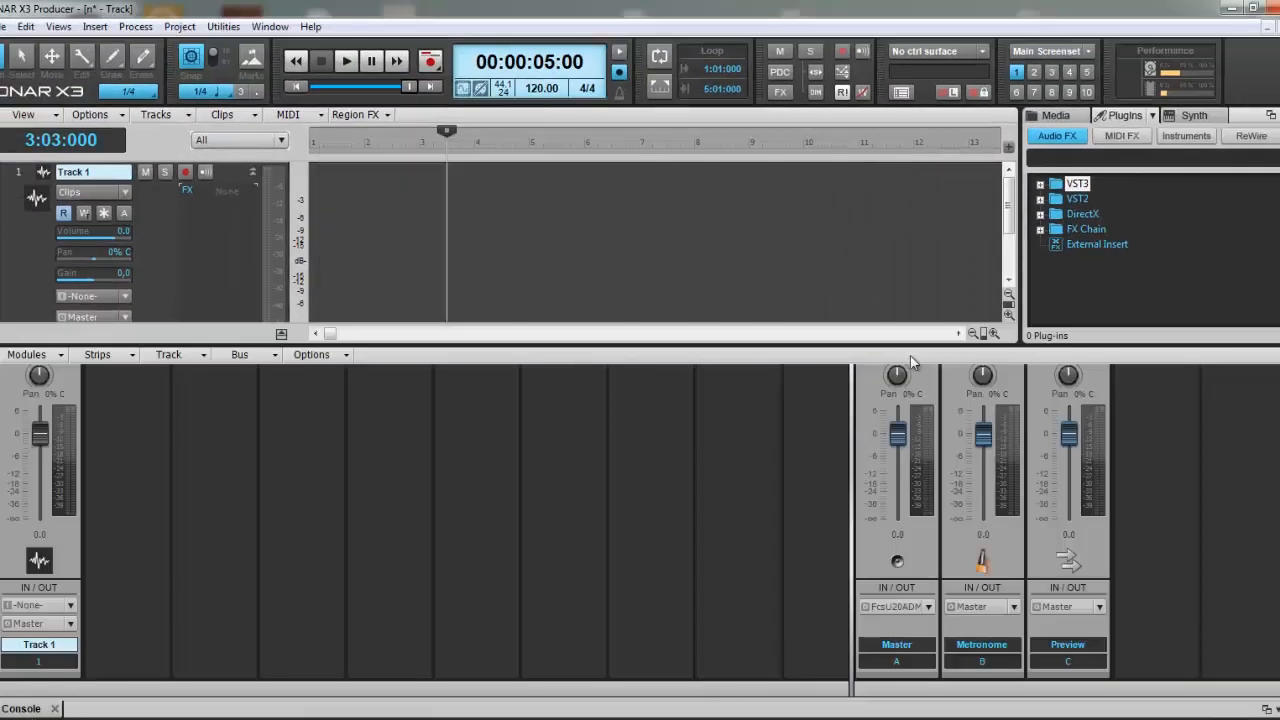
Switch the Master bus interleave to mono and back to stereo in the enlarged Console, and close the Console.
left_click_drag(909, 348, 906, 104)
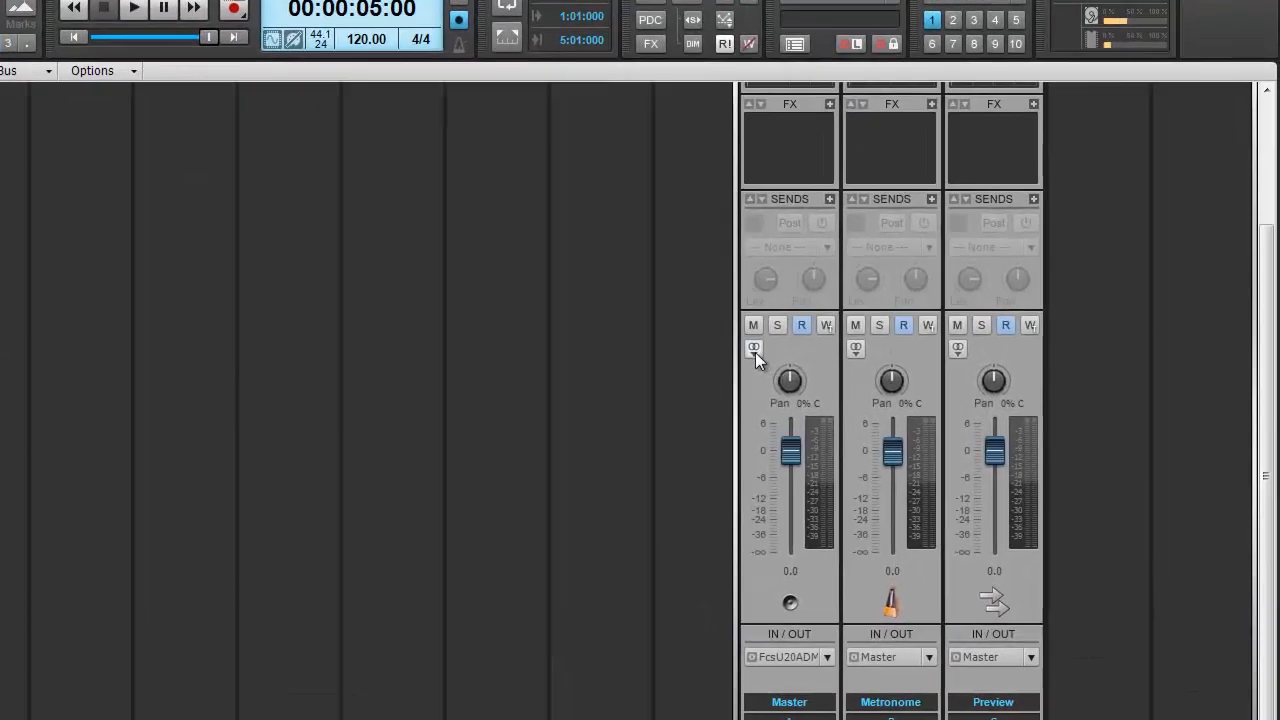
left_click(755, 352)
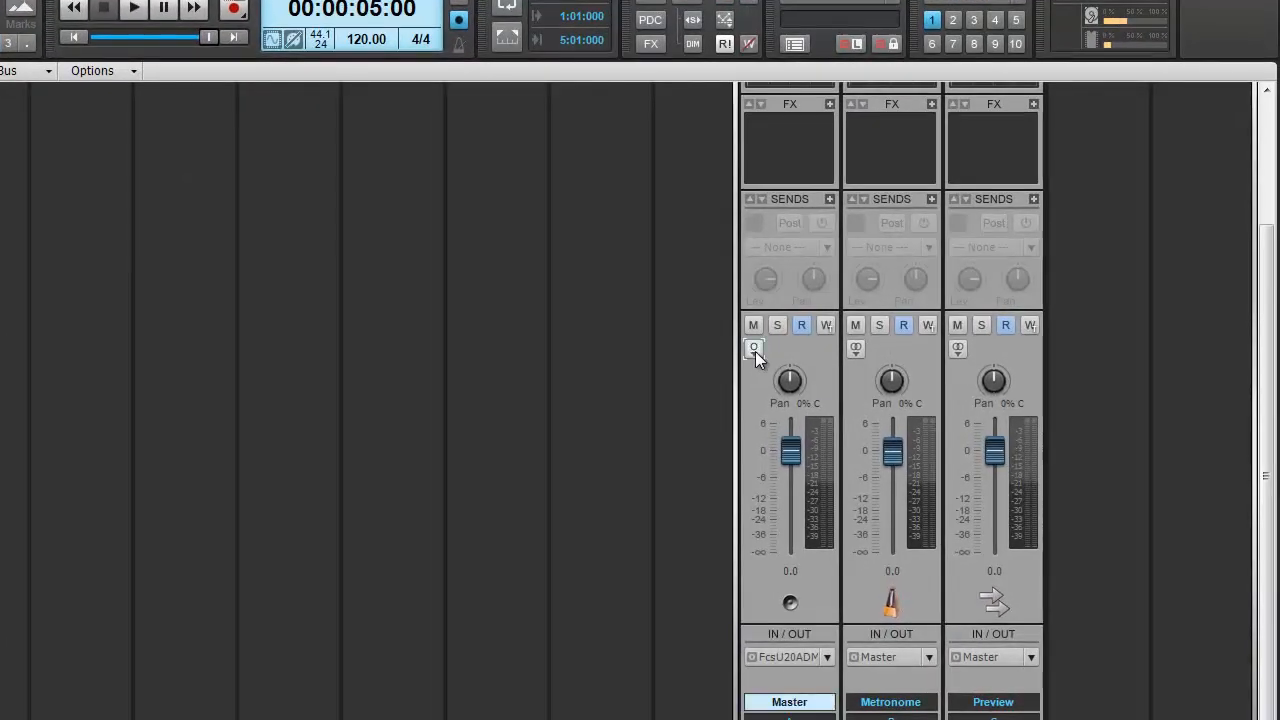
left_click(753, 352)
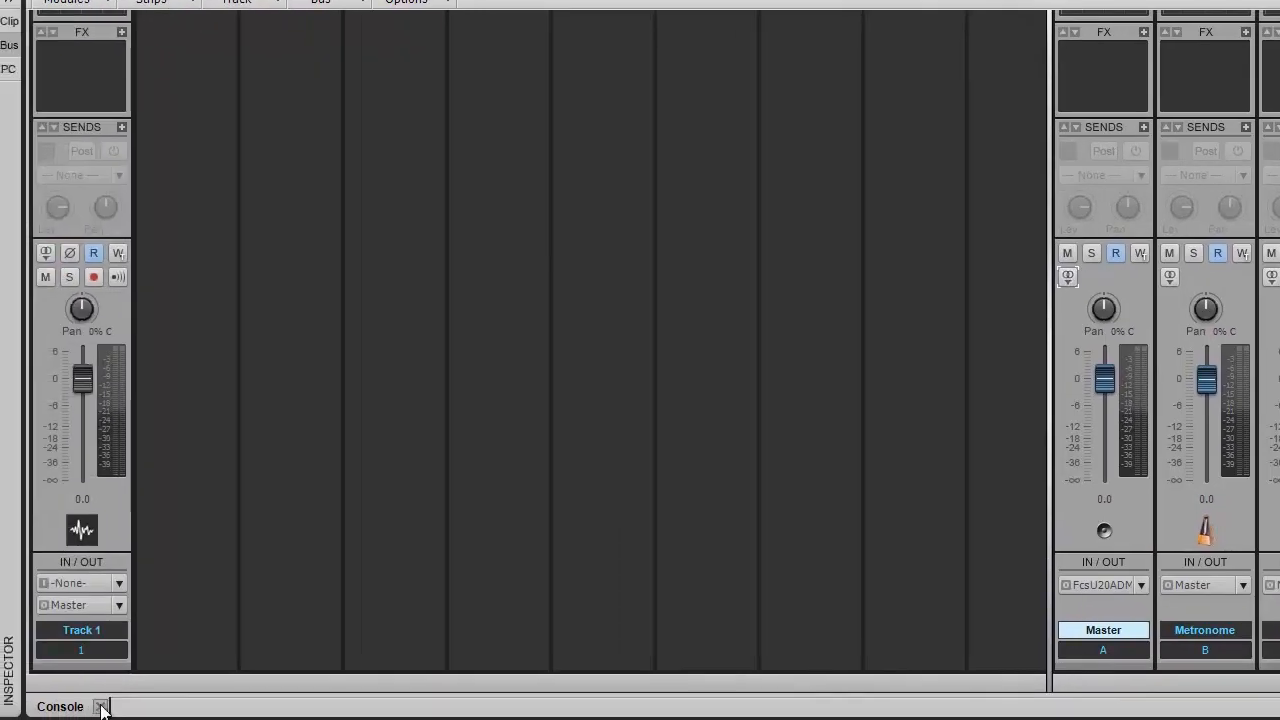
left_click(97, 704)
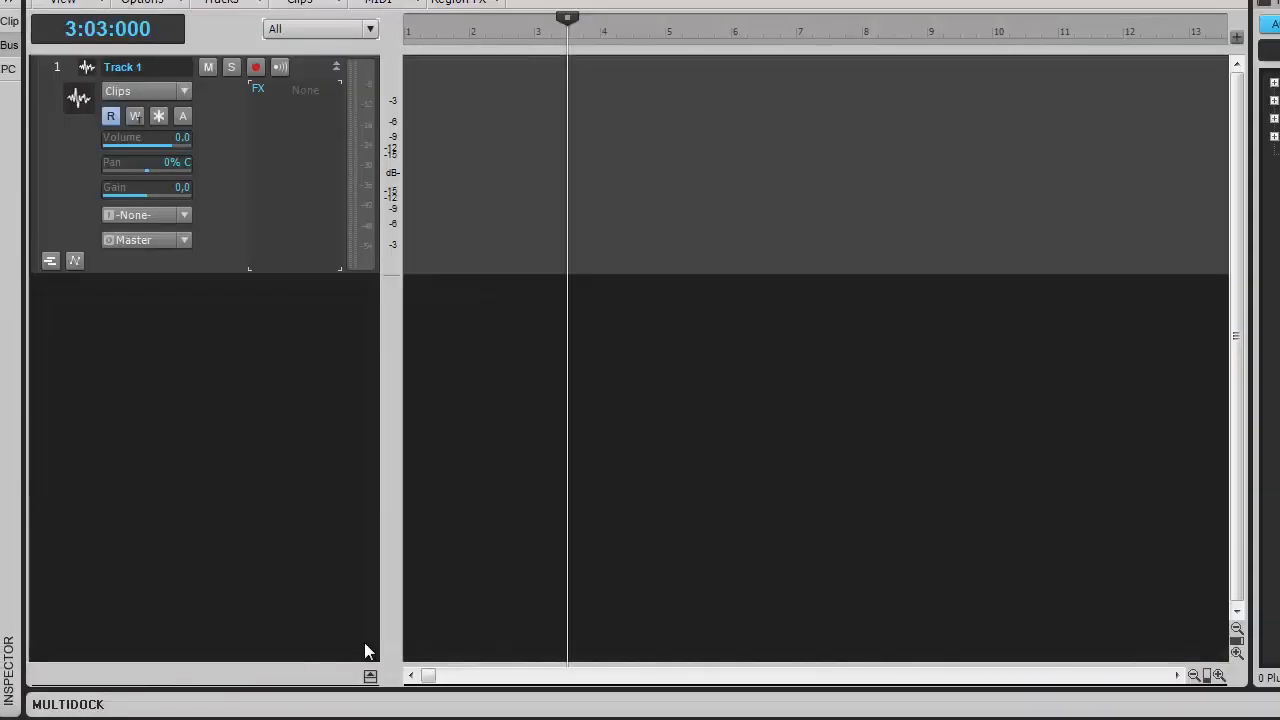